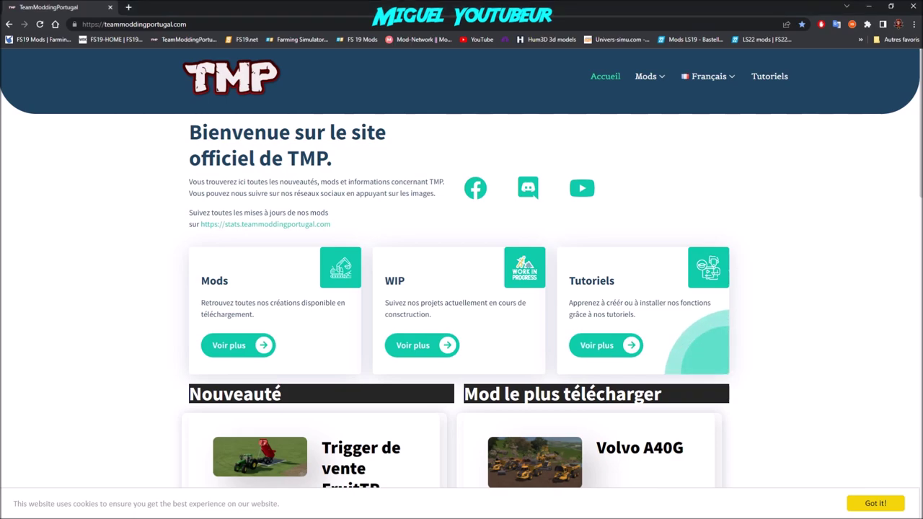
View the FruitTP tutorials page for Farming Simulator 22 on the TMP website and close the browser
left_click(631, 344)
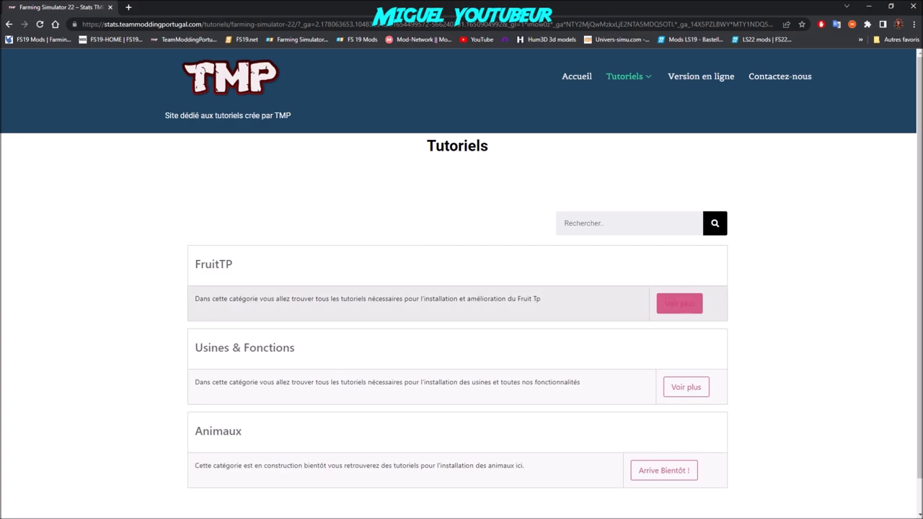
left_click(679, 303)
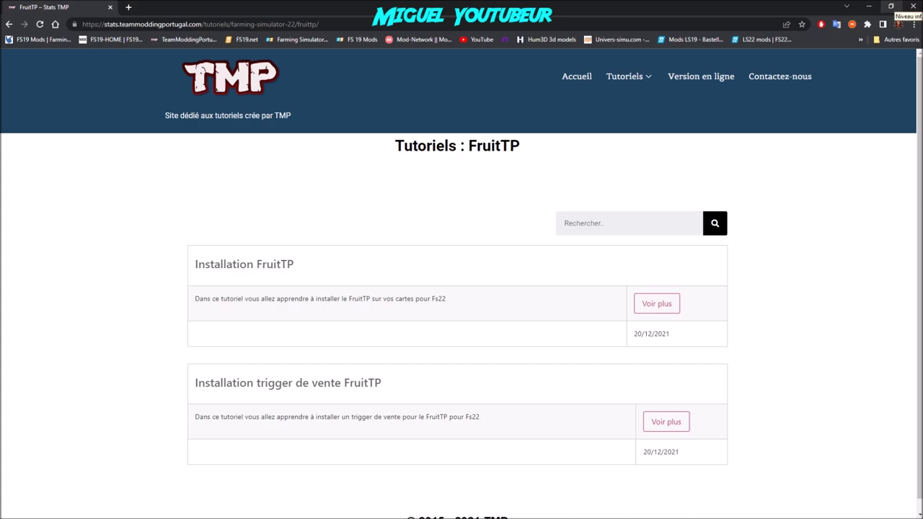
left_click(913, 6)
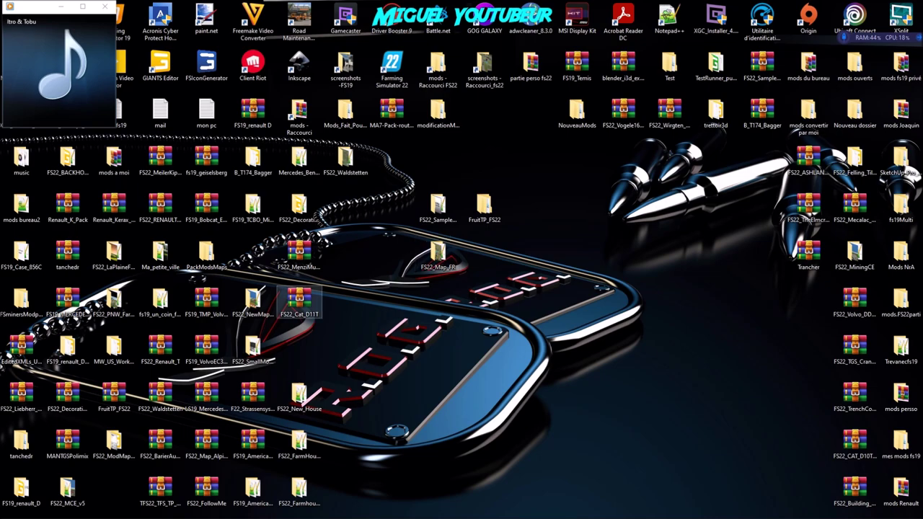
Inspect the contents of the fruitTP folder inside the desktop's FruitTP_FS22 folder and close its window
left_click(485, 208)
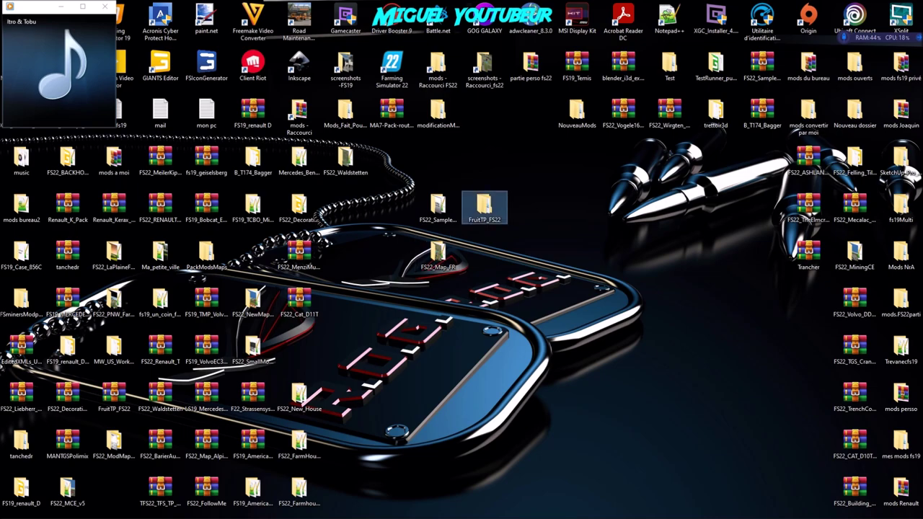
double_click(485, 207)
left_click(485, 183)
double_click(485, 183)
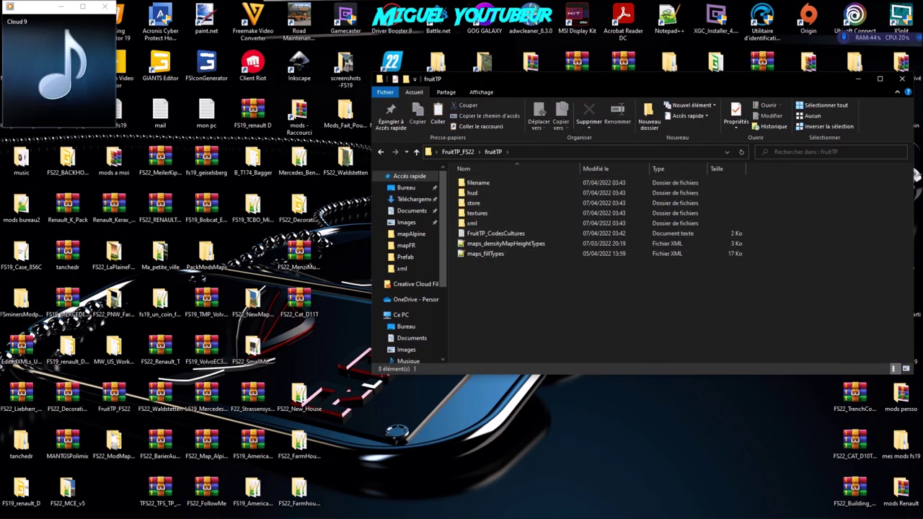
key("BackSpace")
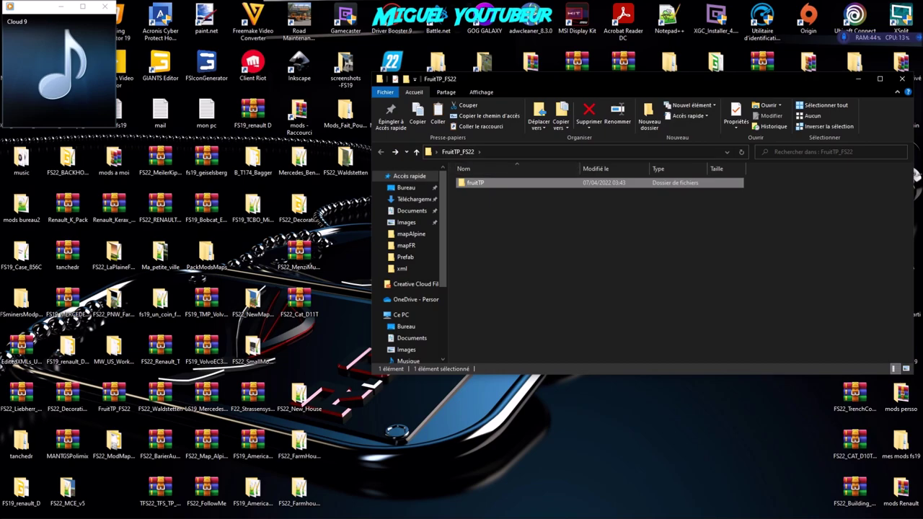
key("alt+F4")
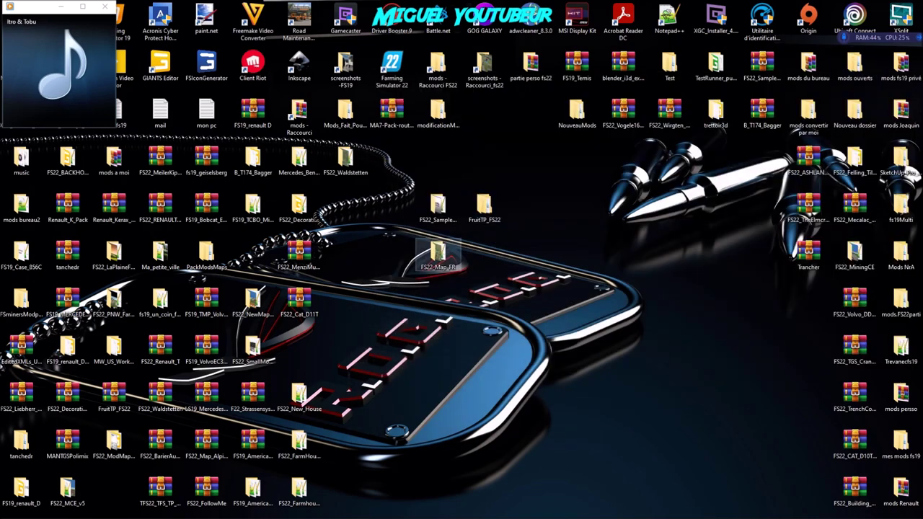
Examine the folders and XML files in the maps folder of FS22_SamplemodMap and put the window away
double_click(437, 207)
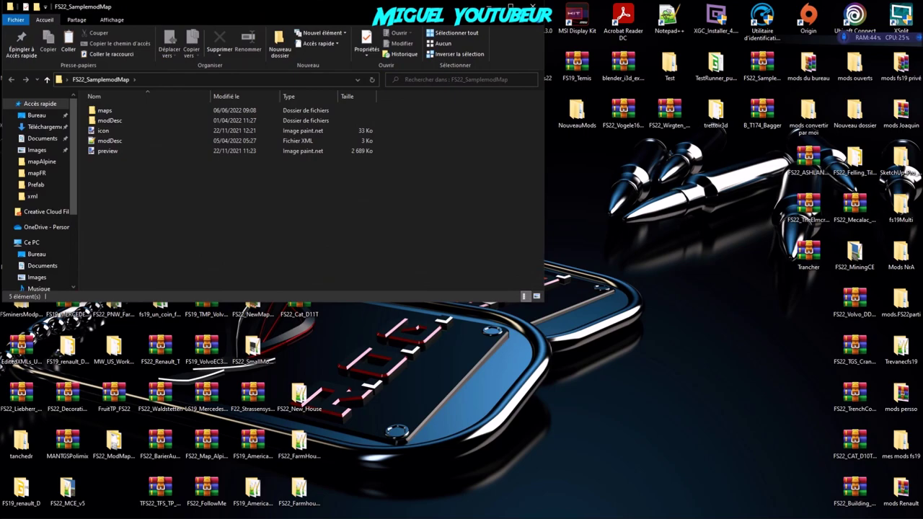
key("Down")
key("Up")
key("Return")
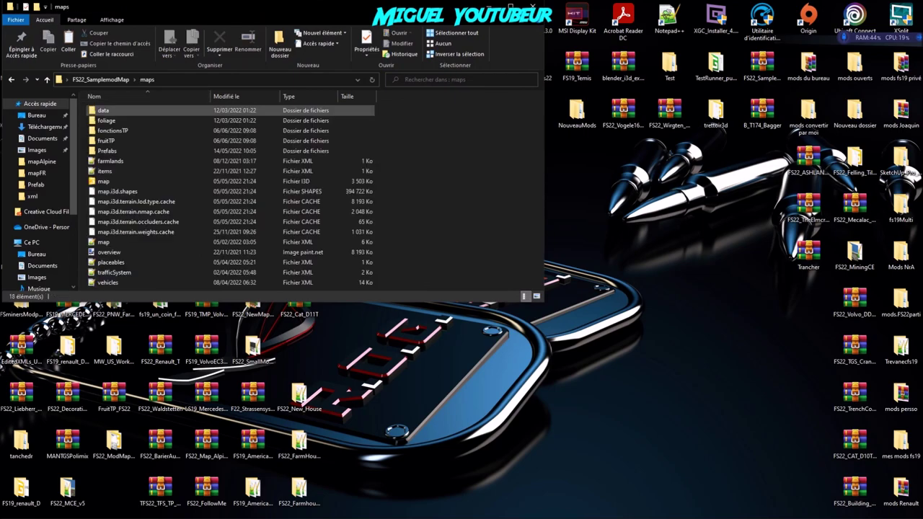
key("Down")
key("Down")
key("Down")
key("Down")
key("Down")
key("Down")
key("Down")
key("Down")
key("Down")
key("Down")
key("Down")
key("Down")
key("Down")
key("Down")
key("Down")
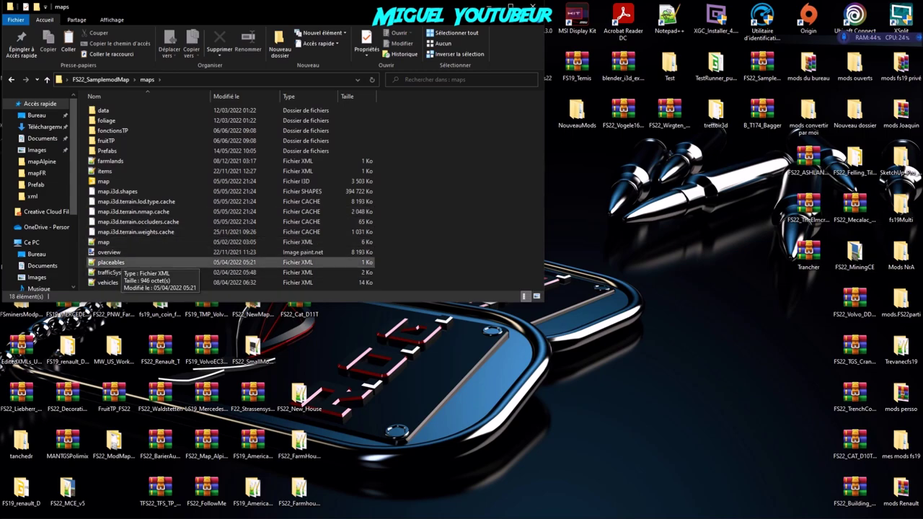
key("Down")
key("Up")
key("Up")
key("Up")
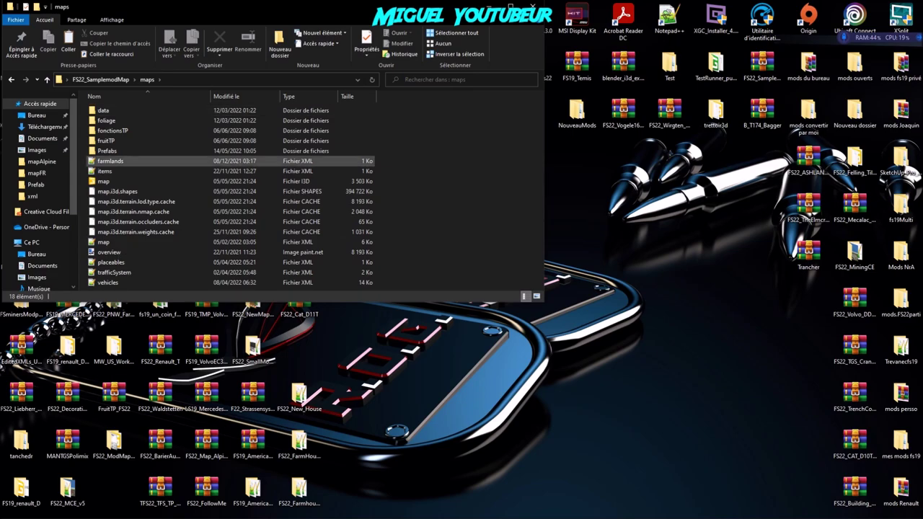
left_click(489, 6)
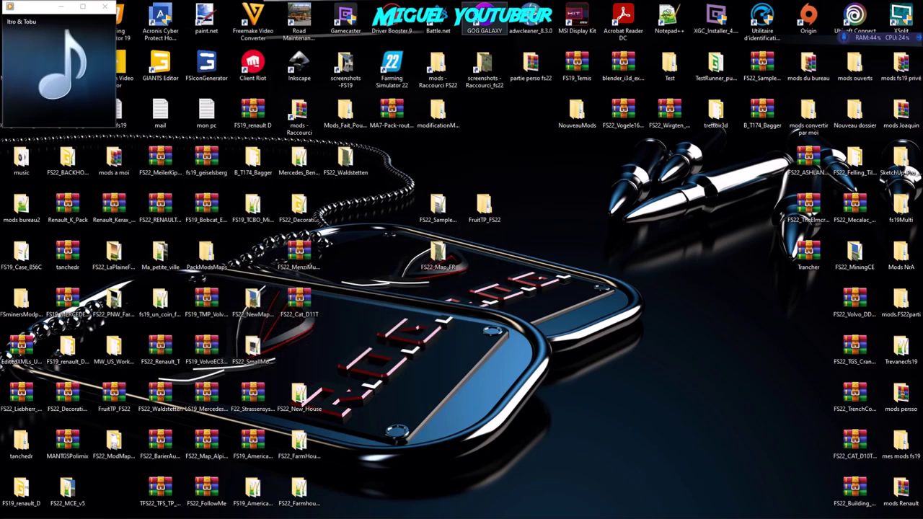
Open the maps folder of the desktop's FS22_Map_FR folder
double_click(437, 254)
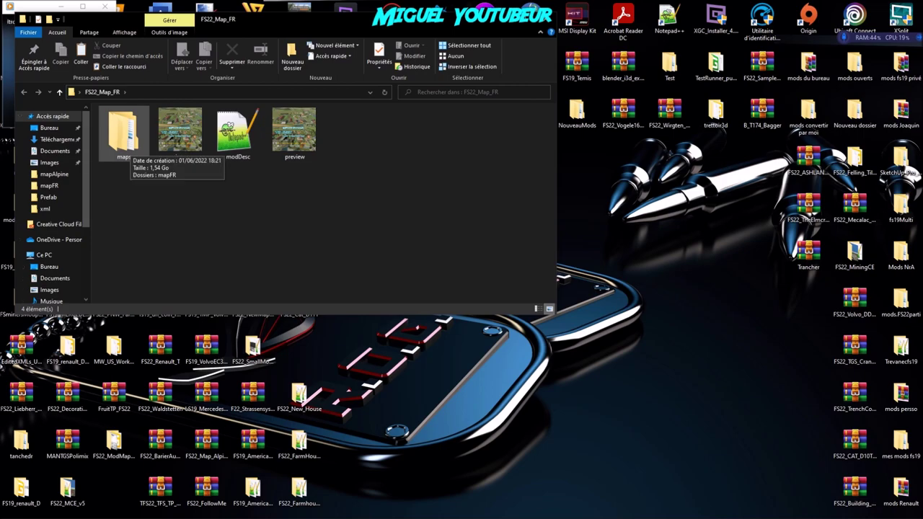
double_click(124, 138)
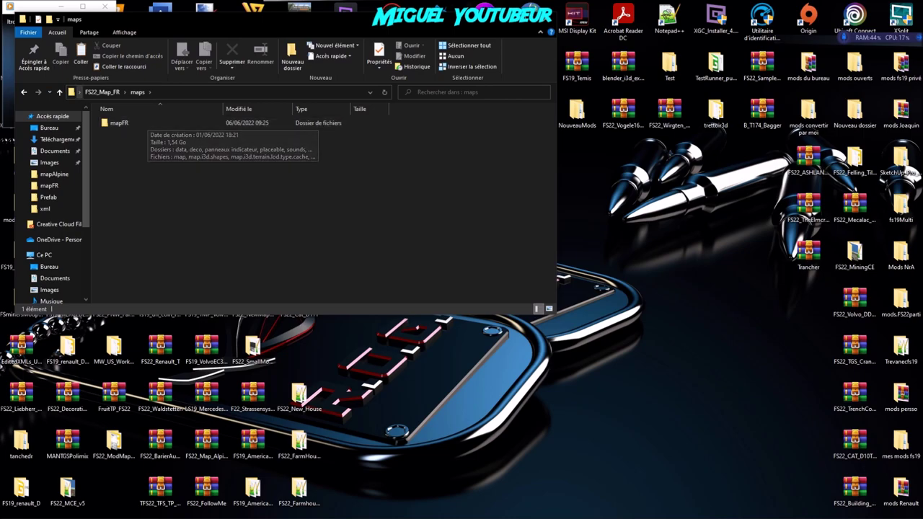
left_click(24, 92)
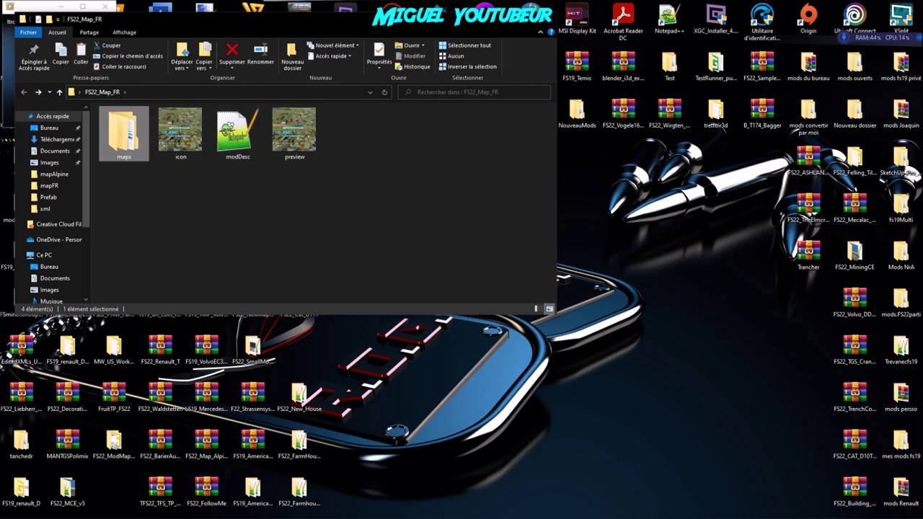
double_click(122, 132)
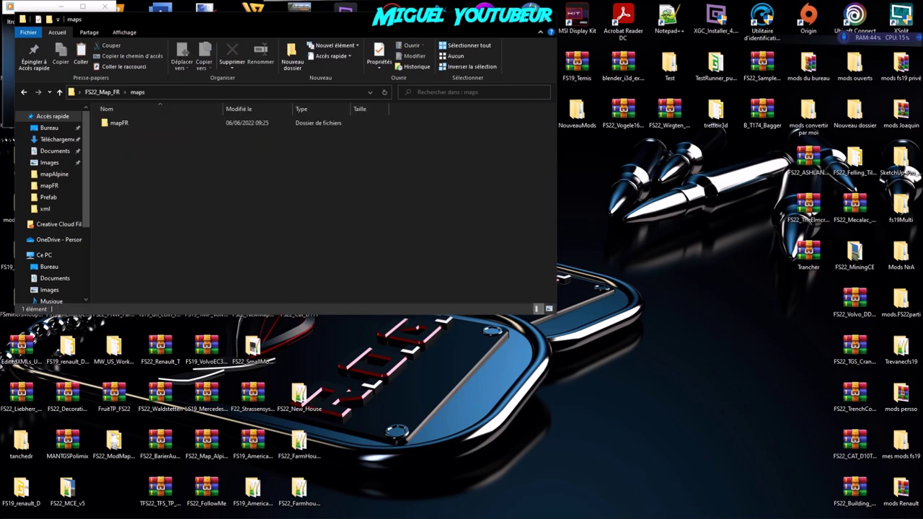
mouse_move(119, 123)
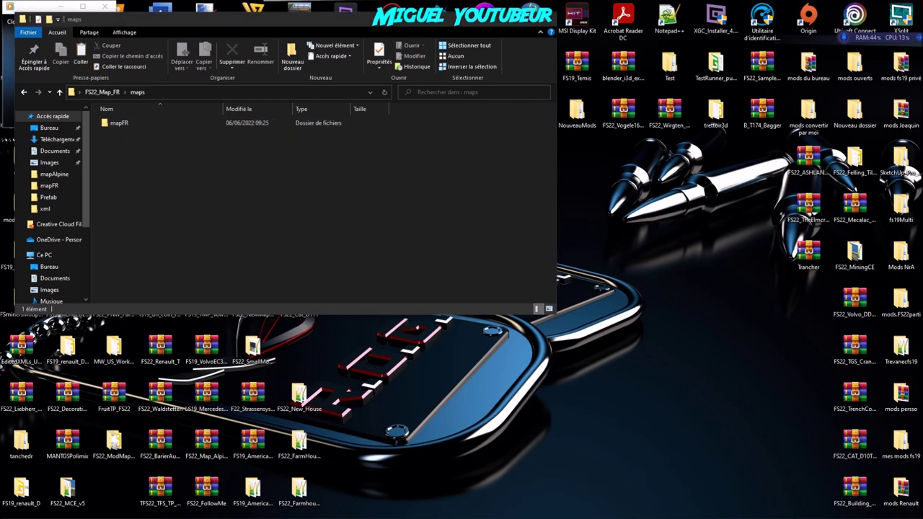
Copy the fruitTP folder from FruitTP_FS22 into the maps folder of FS22_Map_FR and close the source window
left_click_drag(465, 19, 380, 10)
double_click(483, 205)
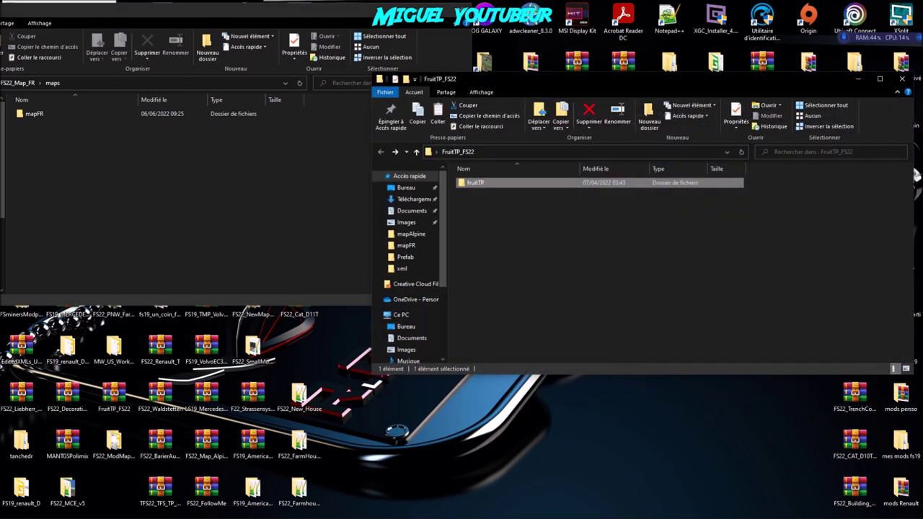
right_click(530, 183)
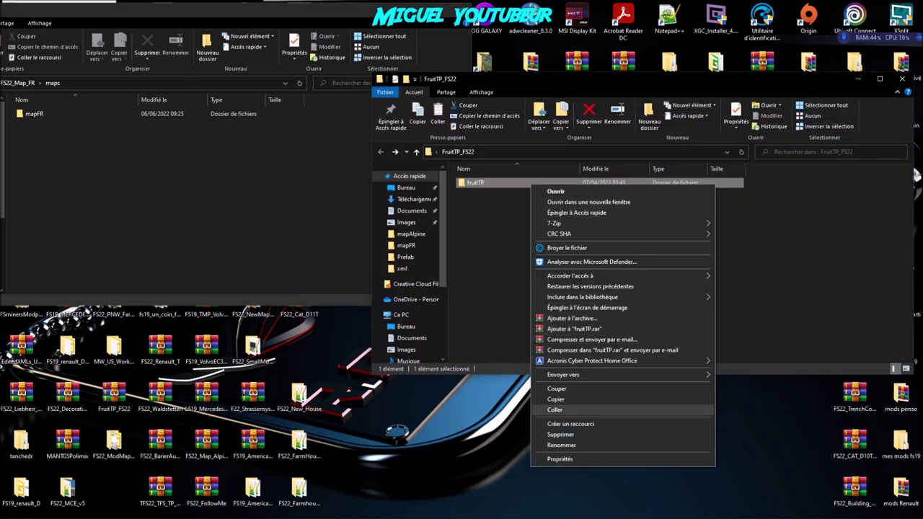
left_click(556, 399)
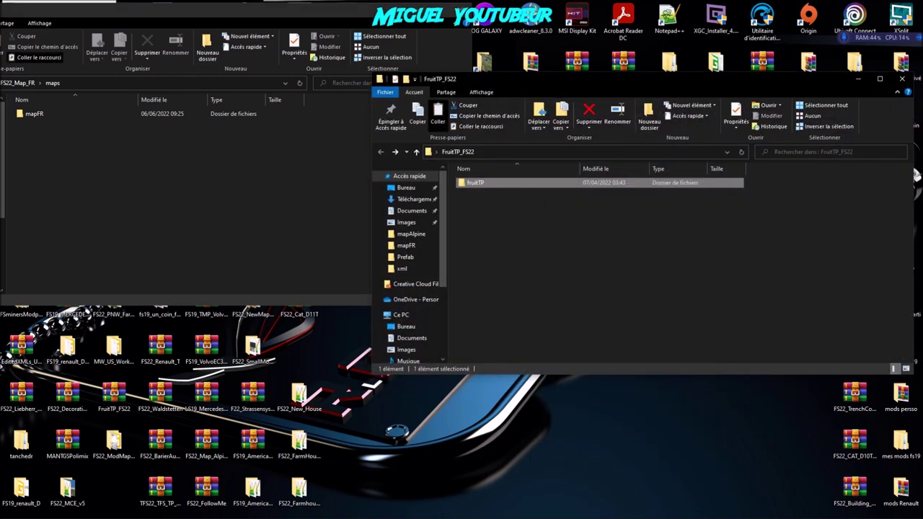
left_click(192, 196)
right_click(192, 196)
left_click(215, 262)
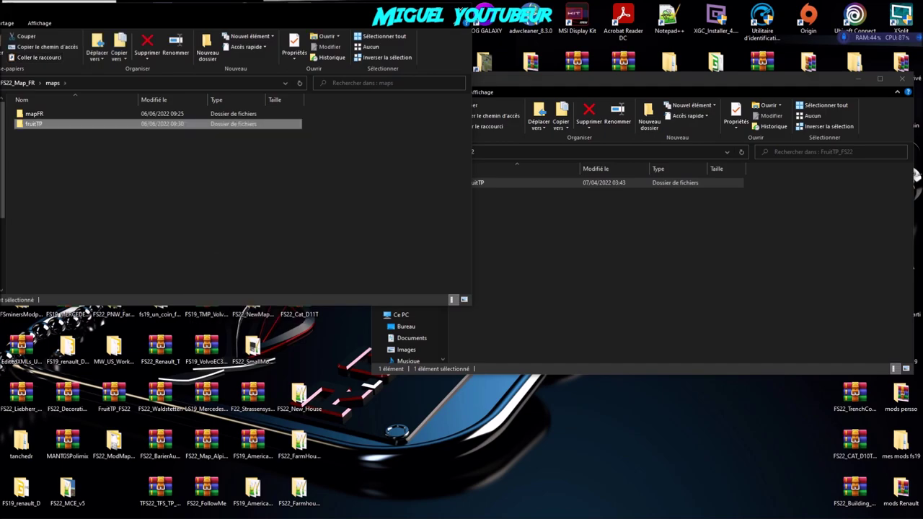
left_click(902, 79)
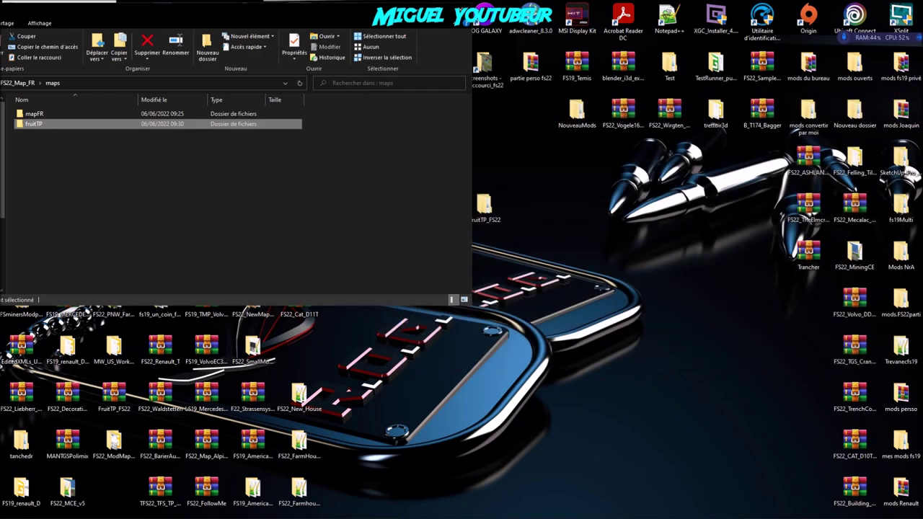
Check the contents of the copied fruitTP folder and return to the maps folder of FS22_Map_FR
left_click_drag(311, 14, 689, 41)
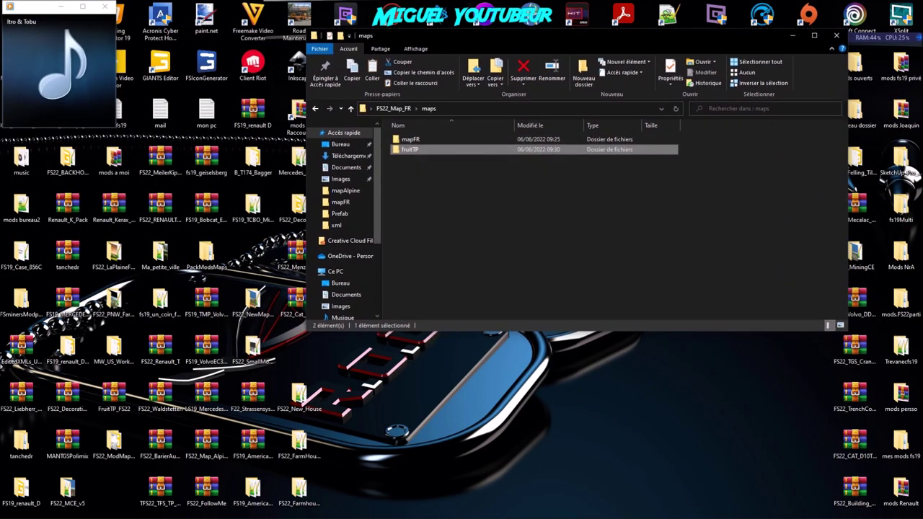
double_click(410, 149)
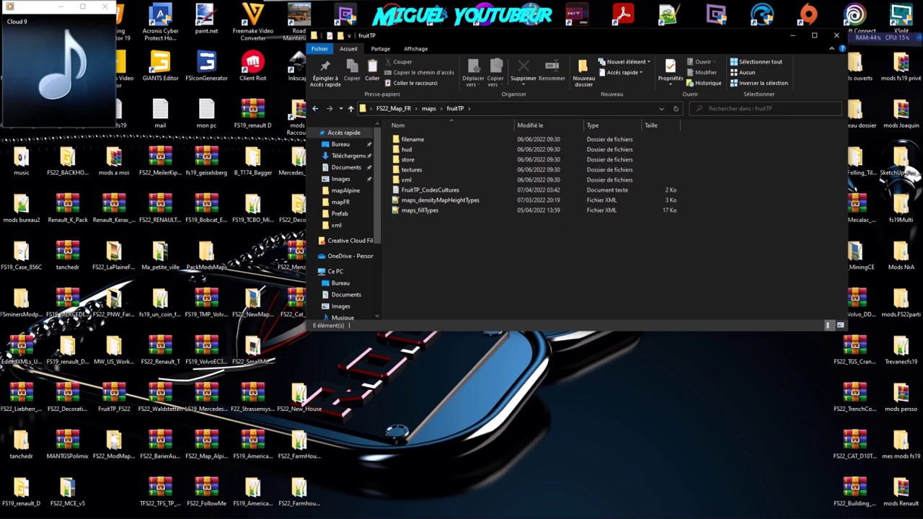
key("alt+Left")
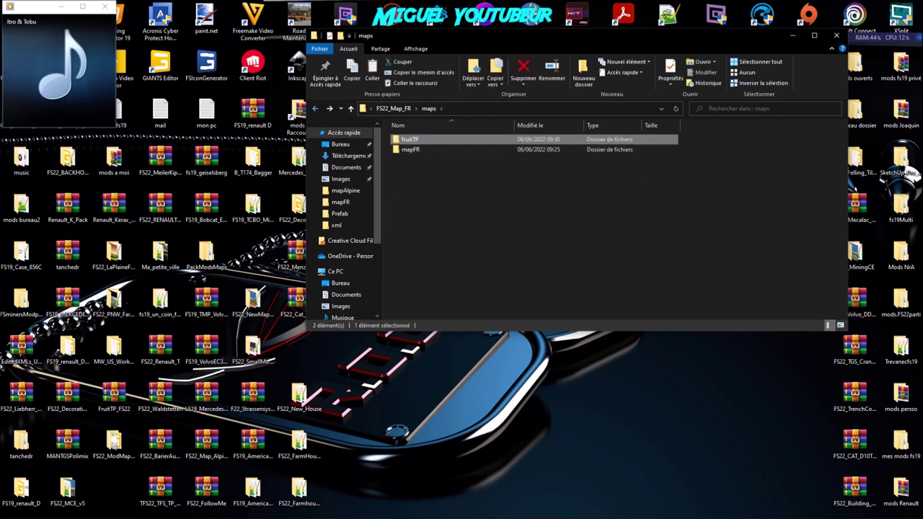
left_click(315, 109)
double_click(415, 144)
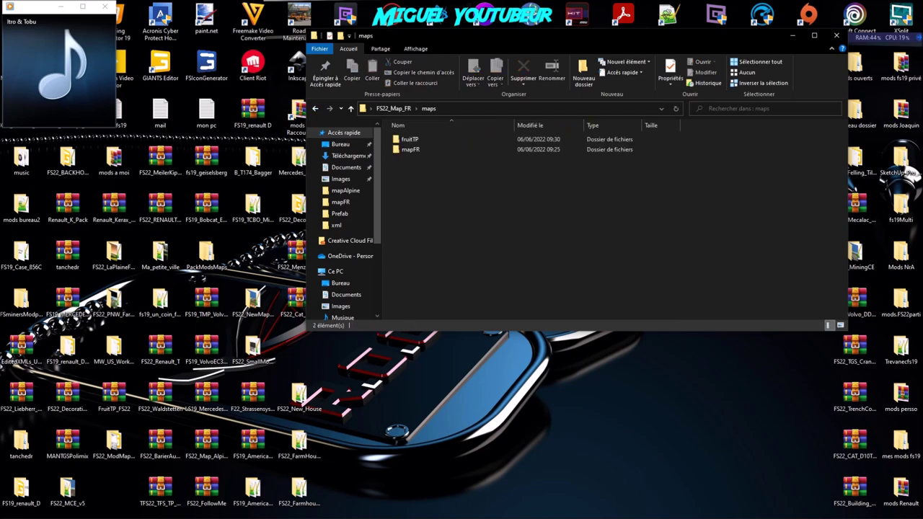
Open map.xml from the mapFR xml folder in Notepad++ and review its fill type and bales entries
left_click(409, 139)
double_click(425, 150)
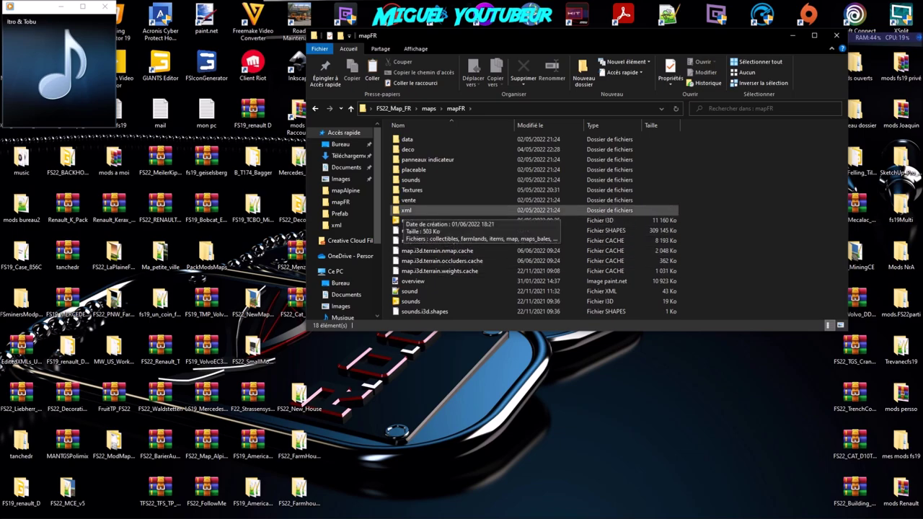
double_click(406, 210)
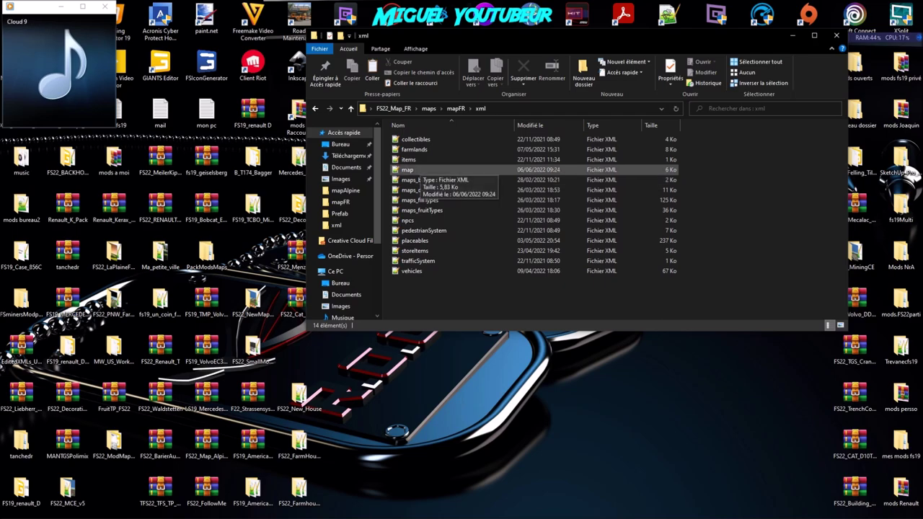
double_click(417, 170)
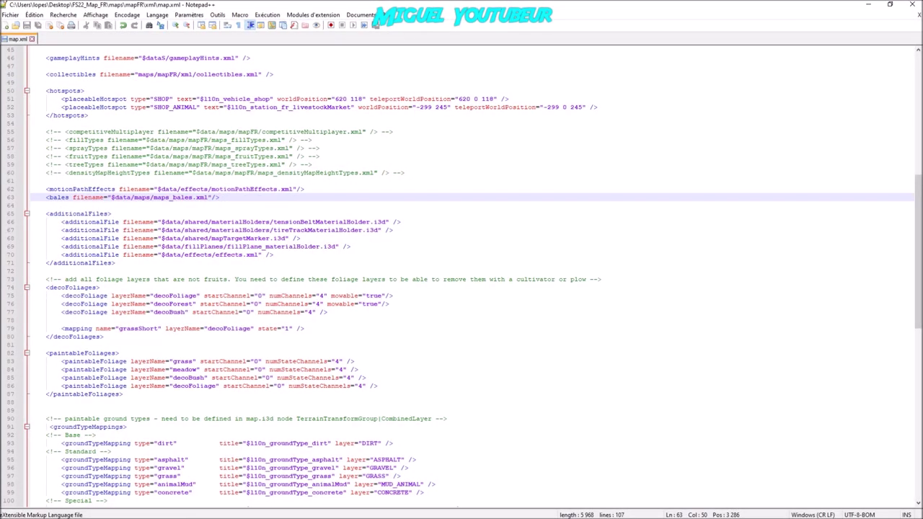
scroll(469, 280, "down", 7)
scroll(468, 280, "up", 7)
scroll(469, 280, "up", 3)
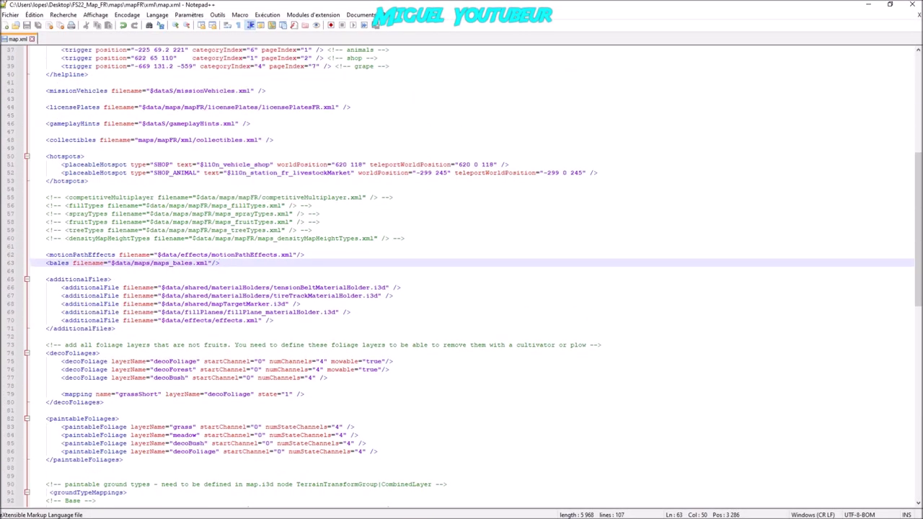
Open map.xml from the maps folder of FS22_SamplemodMap in Notepad++ alongside the FS22_Map_FR file
left_click(869, 4)
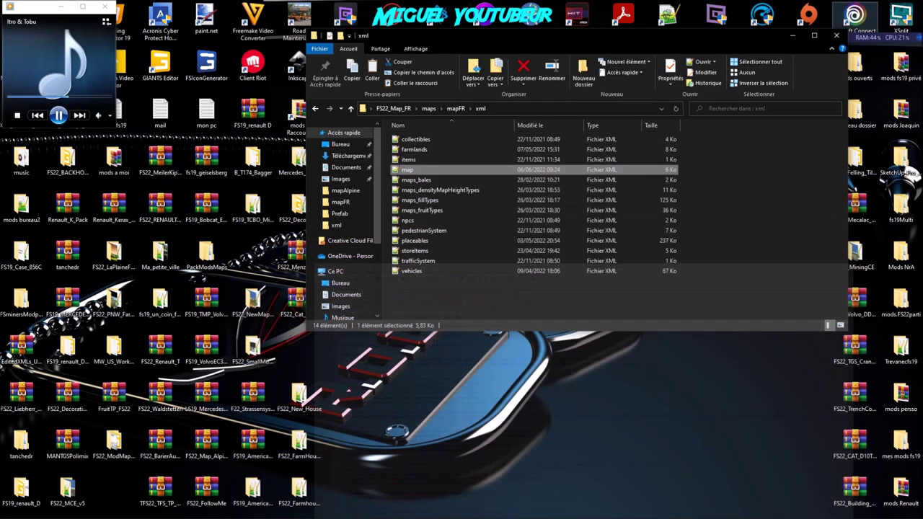
left_click(793, 35)
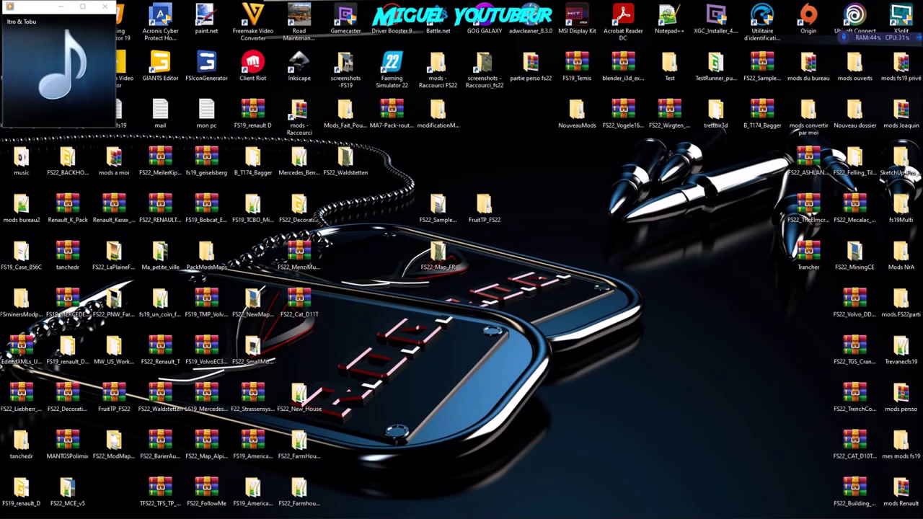
double_click(438, 208)
double_click(438, 209)
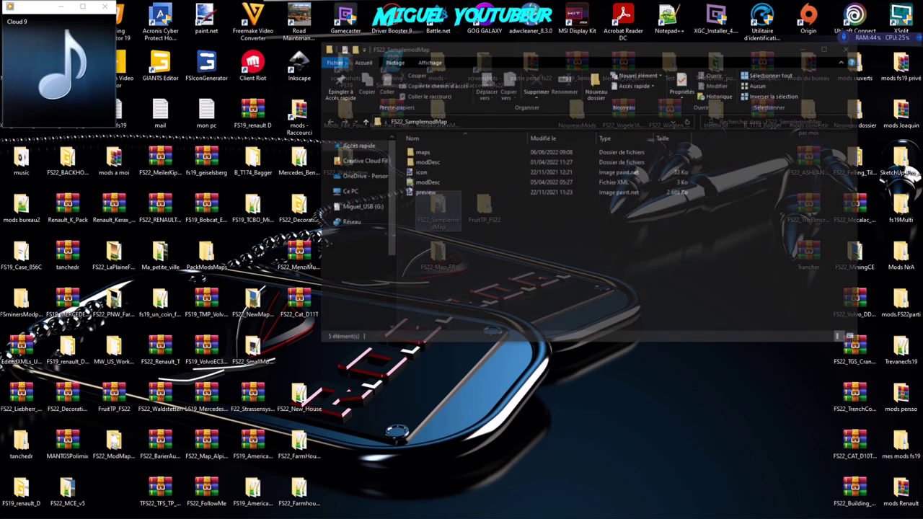
double_click(421, 152)
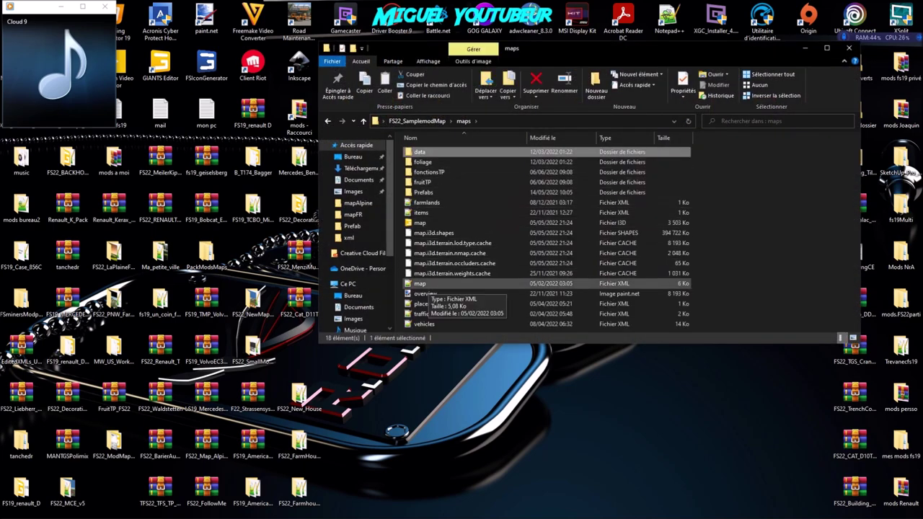
double_click(422, 284)
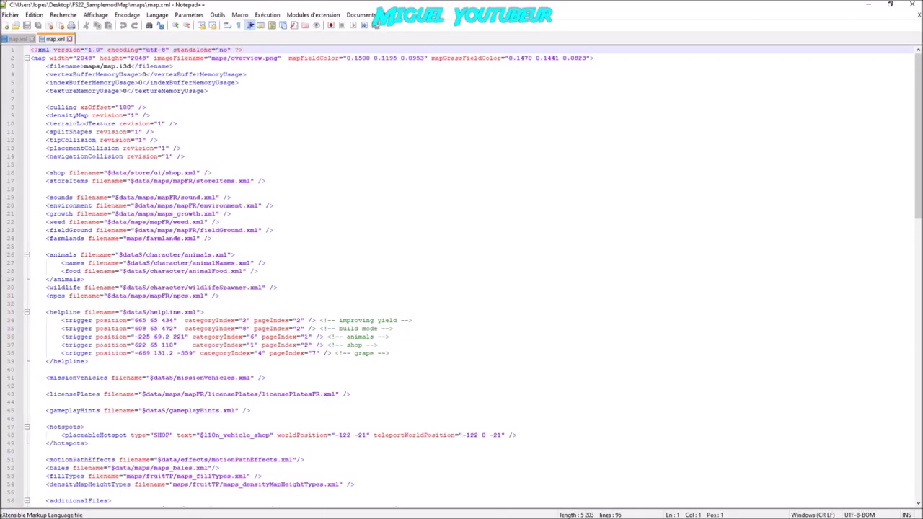
Copy the fillTypes and densityMapHeightTypes lines that point to maps/fruitTP from the FS22_SamplemodMap map.xml
scroll(469, 274, "down", 4)
scroll(465, 276, "down", 1)
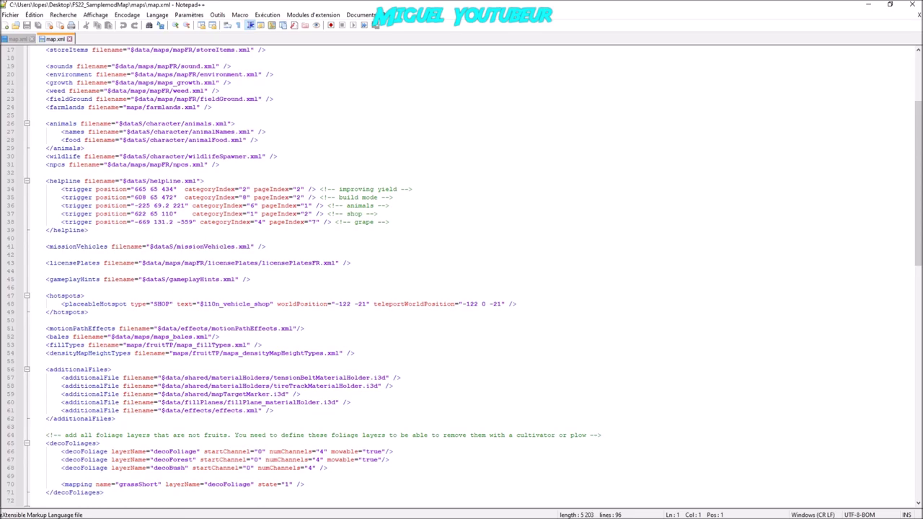
left_click_drag(355, 353, 46, 345)
key("ctrl+c")
right_click(73, 345)
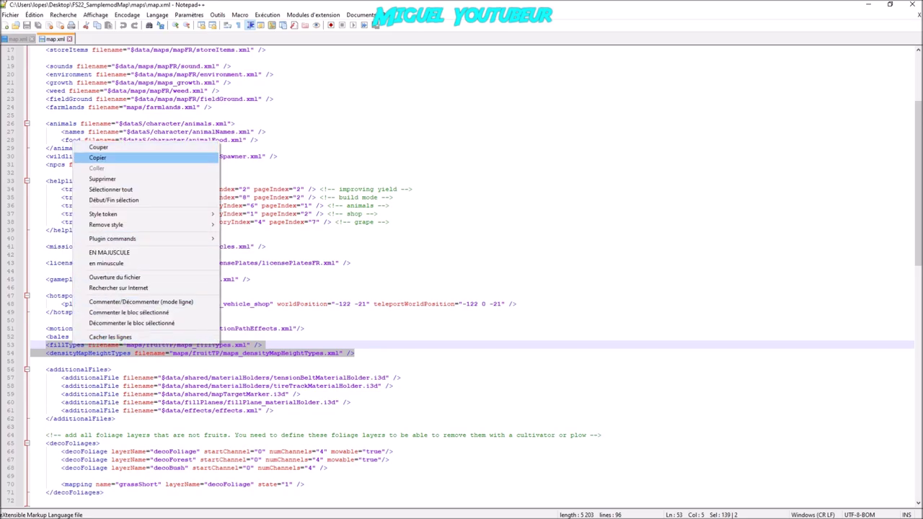
left_click(98, 158)
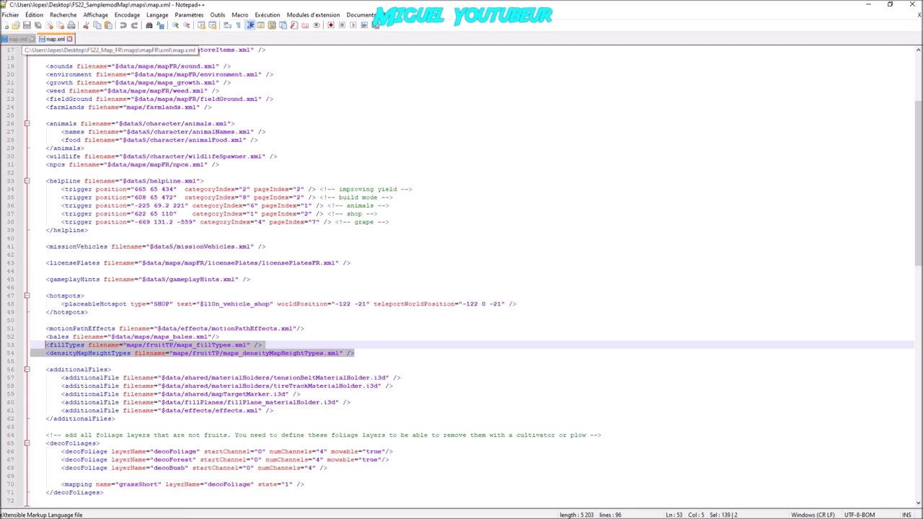
Paste the copied fillTypes and densityMapHeightTypes lines below the bales entry in the FS22_Map_FR map.xml and save the file
left_click(18, 39)
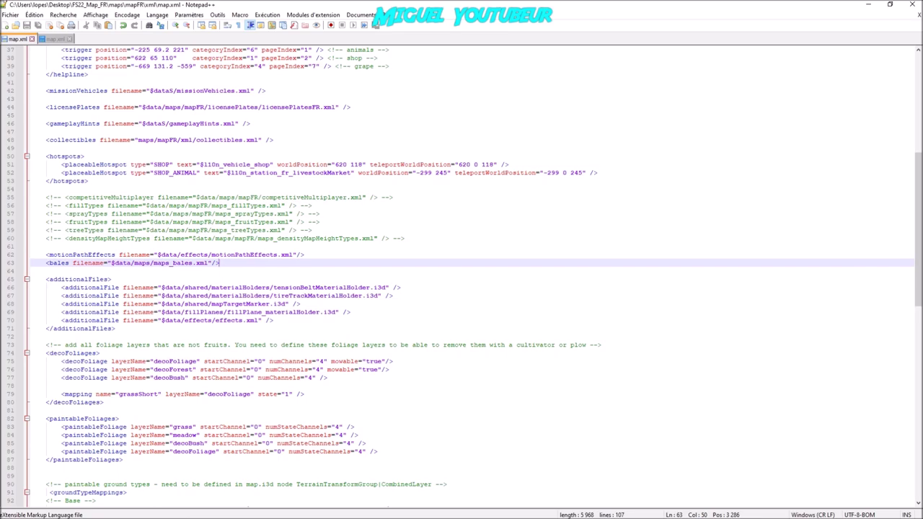
left_click_drag(243, 255, 241, 271)
left_click(225, 264)
right_click(220, 264)
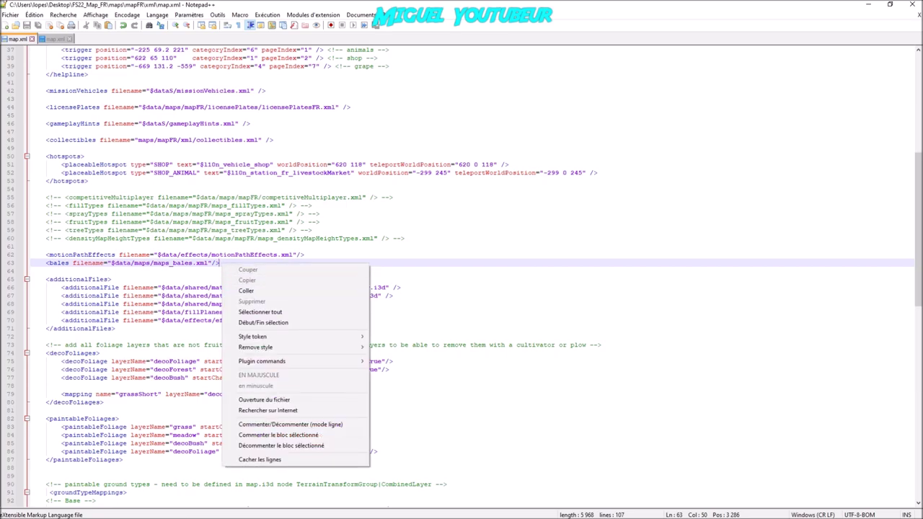
left_click(401, 287)
left_click(220, 264)
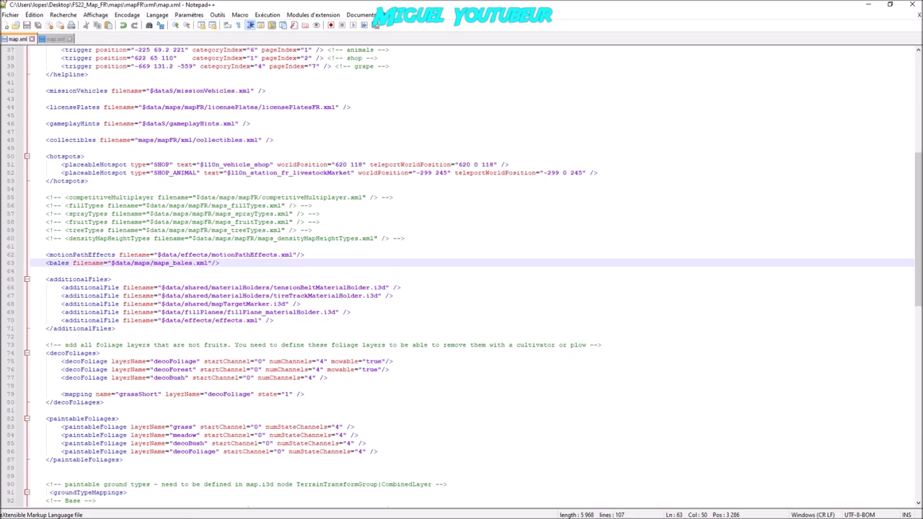
key("Return")
right_click(61, 272)
left_click(81, 299)
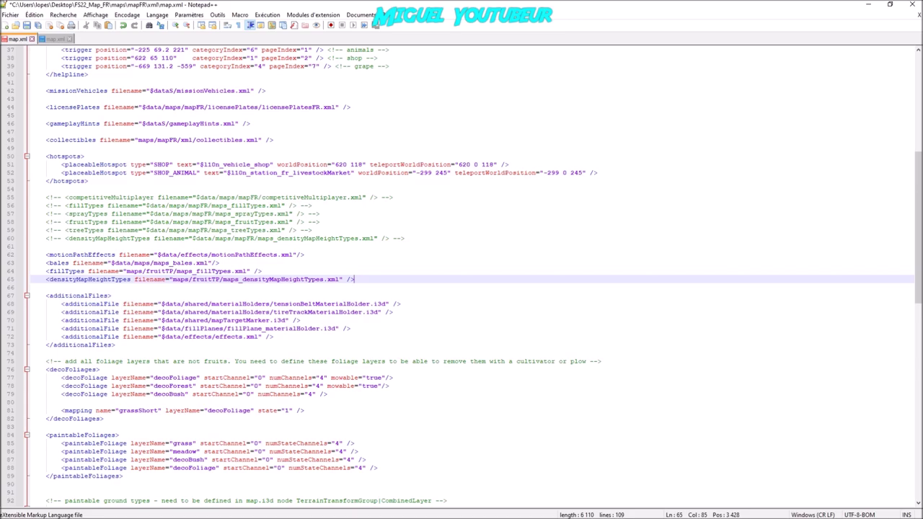
key("ctrl+s")
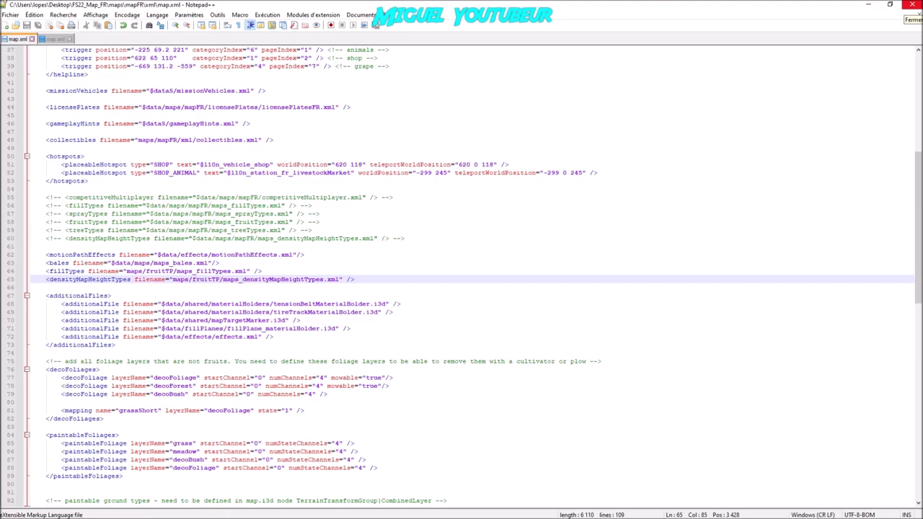
Close Notepad++ and the FS22_SamplemodMap folder, and open the map i3d file from FS22_Map_FR's mapFR folder in GIANTS Editor 9.0.2
left_click(912, 5)
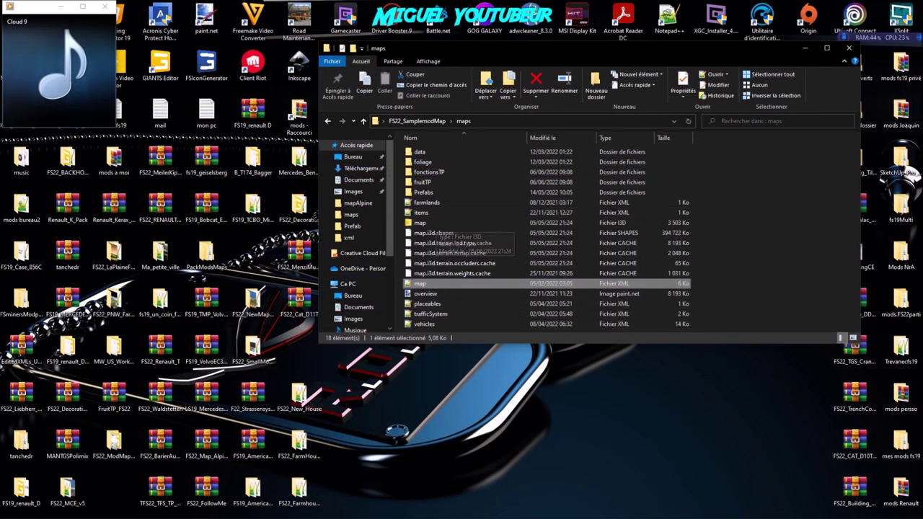
left_click(849, 48)
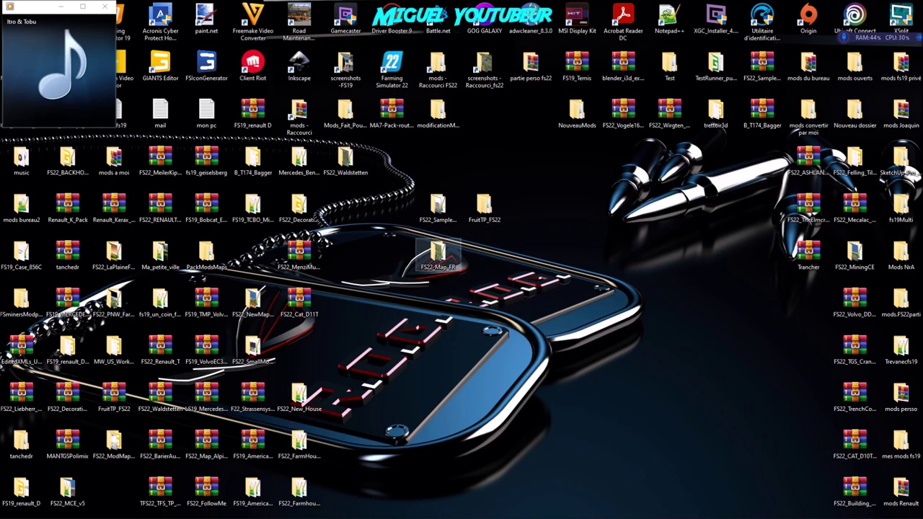
double_click(438, 254)
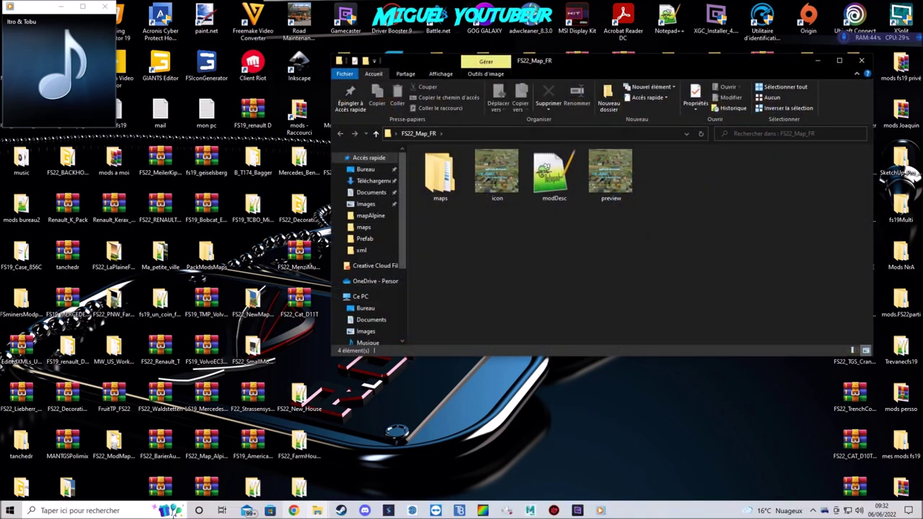
double_click(440, 173)
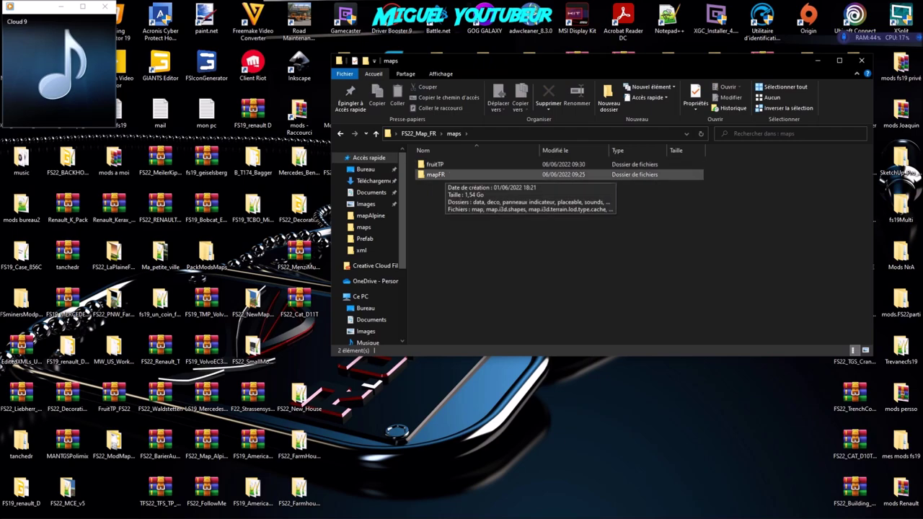
double_click(436, 175)
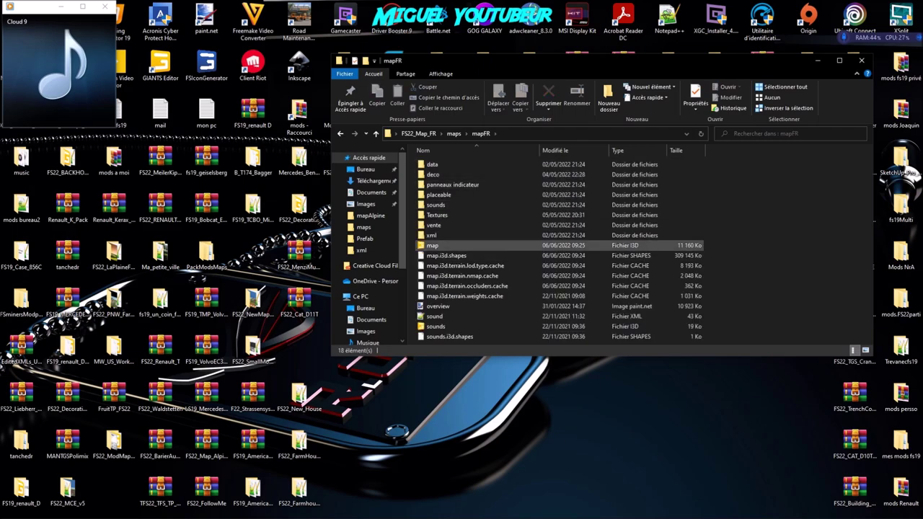
left_click(436, 247)
double_click(436, 247)
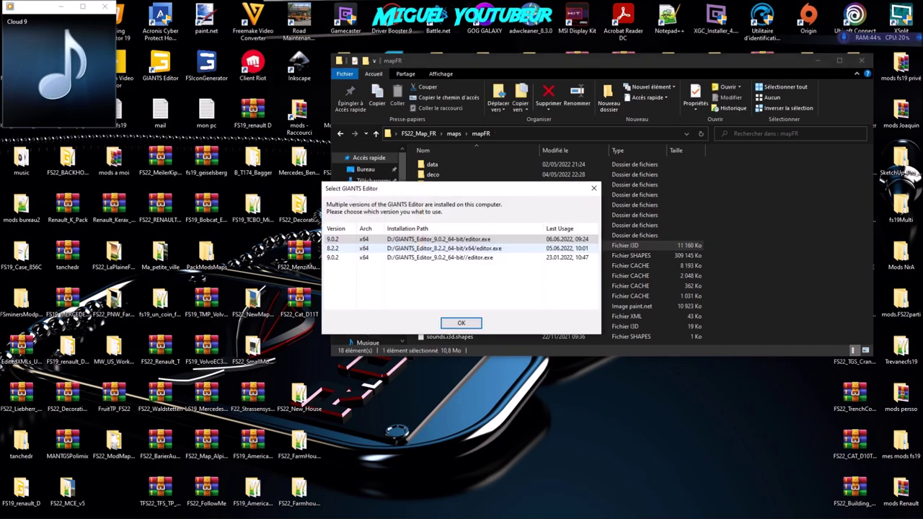
left_click(463, 324)
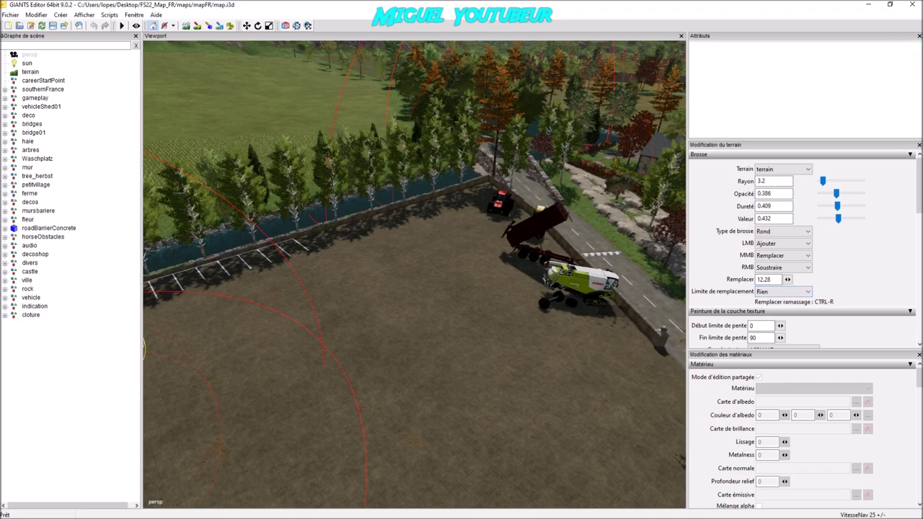
Look around the ArmandMoteurs dealership and its yard for an open area of ground
scroll(415, 274, "down", 5)
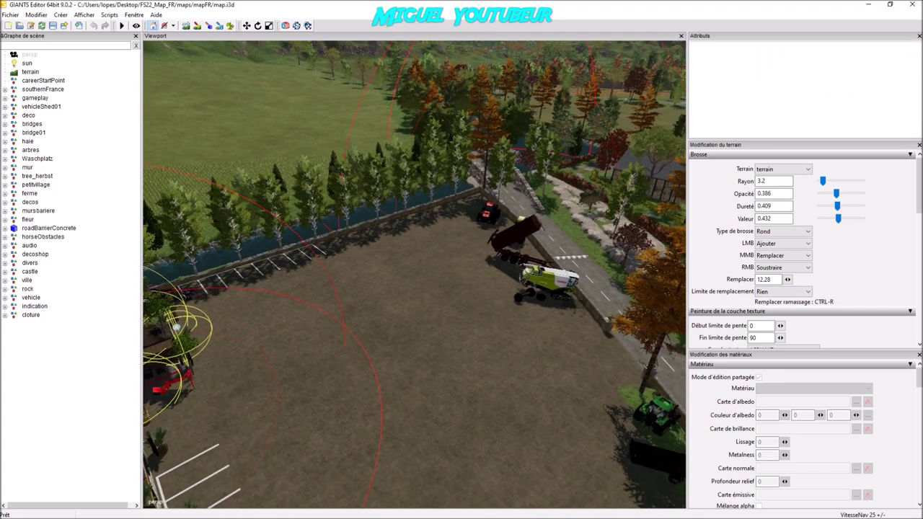
left_click_drag(415, 274, 209, 317, "alt")
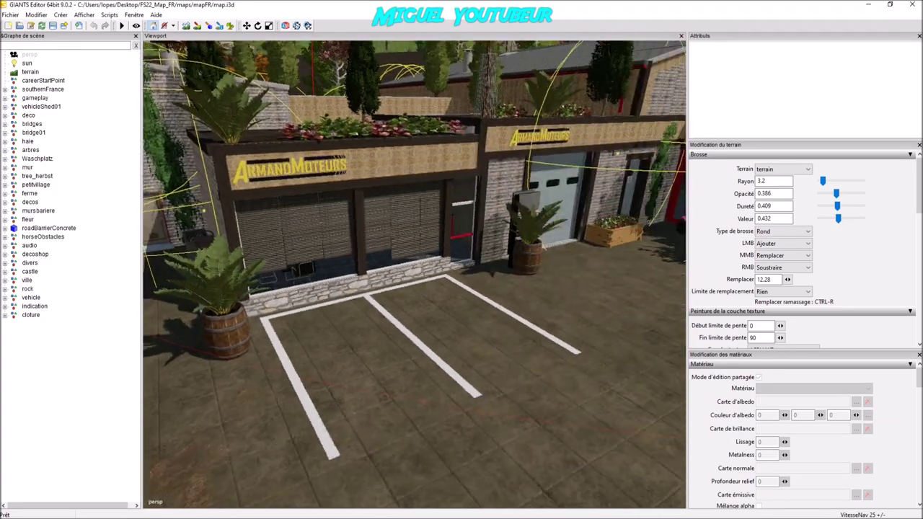
scroll(415, 274, "down", 10)
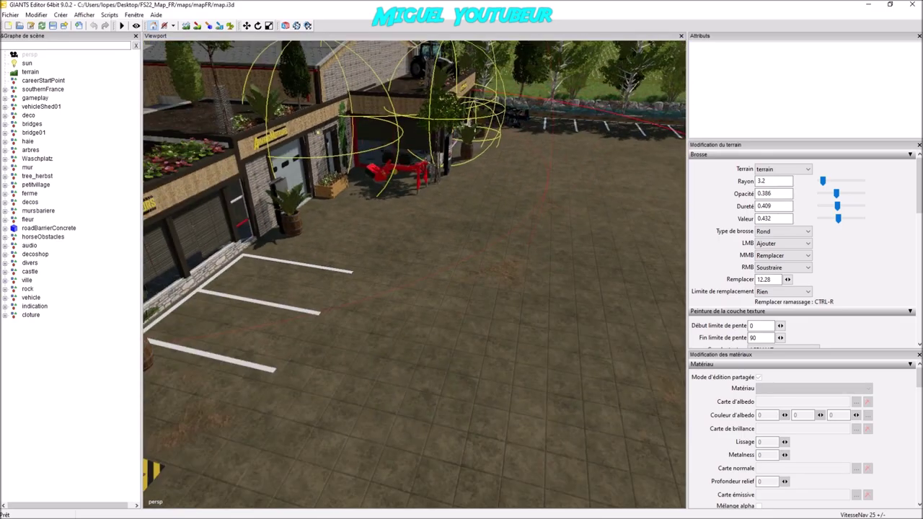
scroll(415, 274, "down", 3)
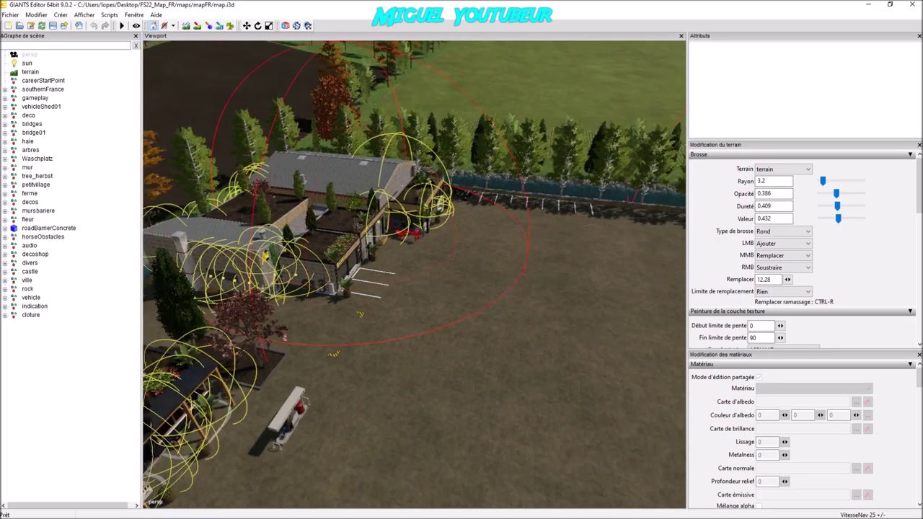
left_click_drag(361, 274, 469, 274, "alt")
scroll(415, 274, "down", 4)
left_click_drag(469, 317, 498, 324, "alt")
scroll(415, 274, "up", 7)
scroll(415, 274, "up", 2)
scroll(415, 274, "down", 5)
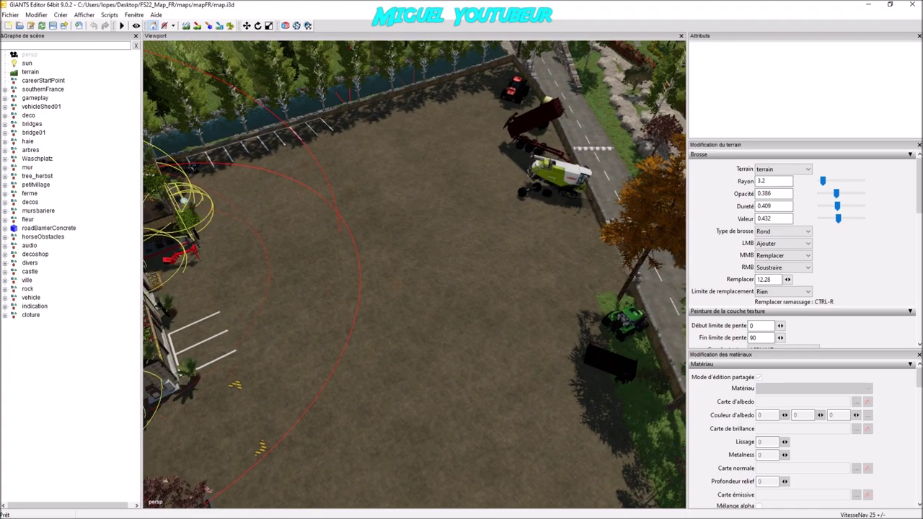
Set the foliage layer for foliage painting to terrainDetailHeight
scroll(800, 245, "down", 5)
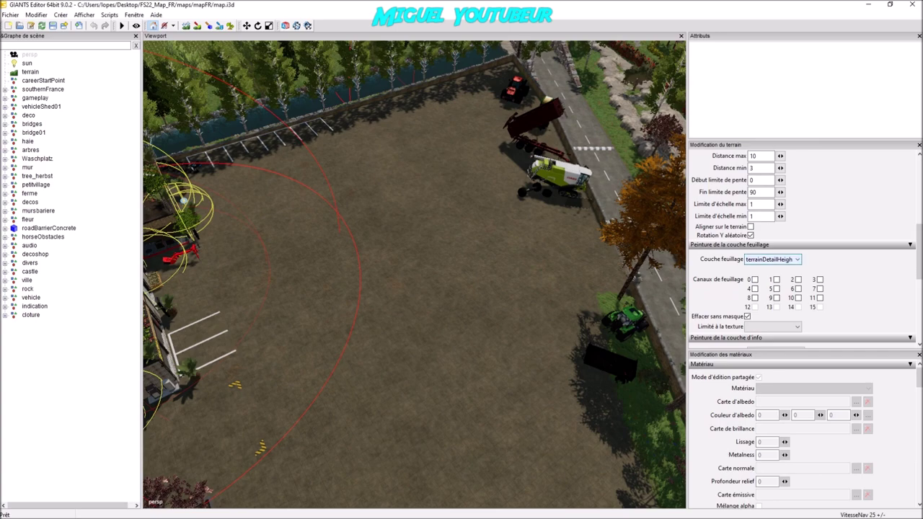
left_click(779, 260)
left_click(769, 268)
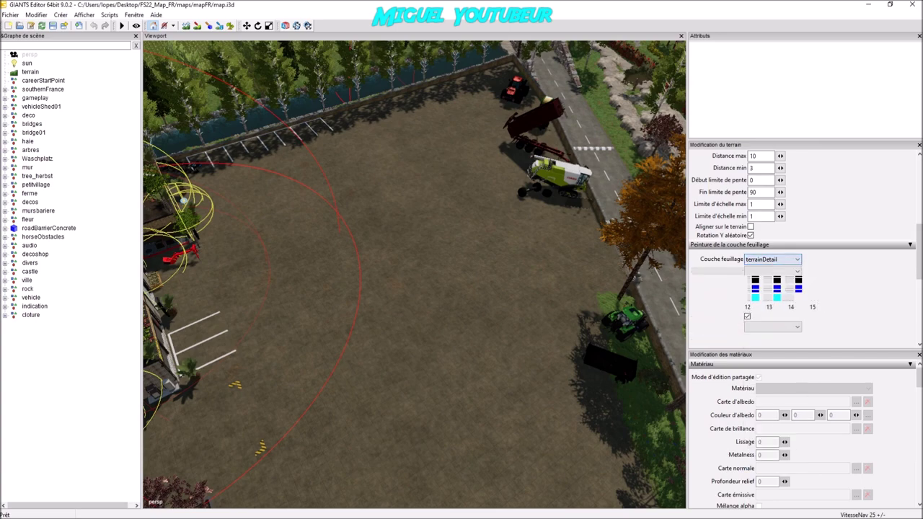
left_click(772, 259)
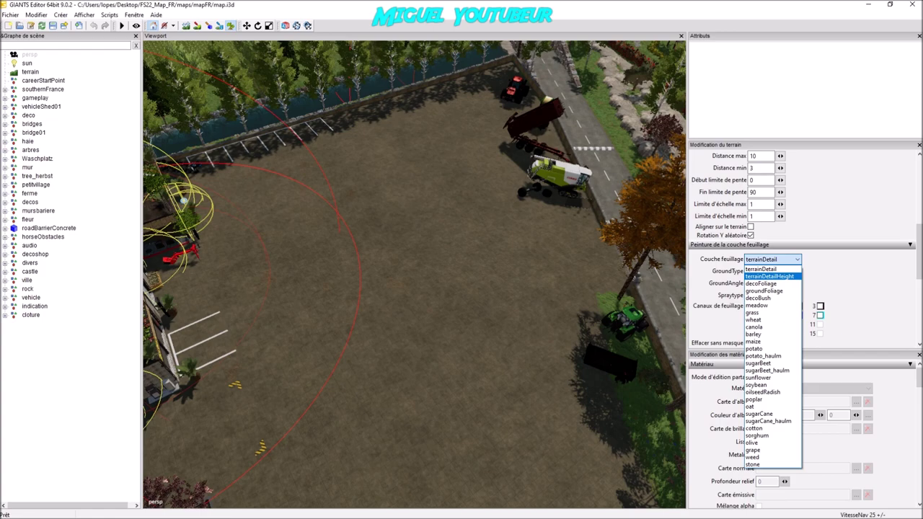
left_click(761, 284)
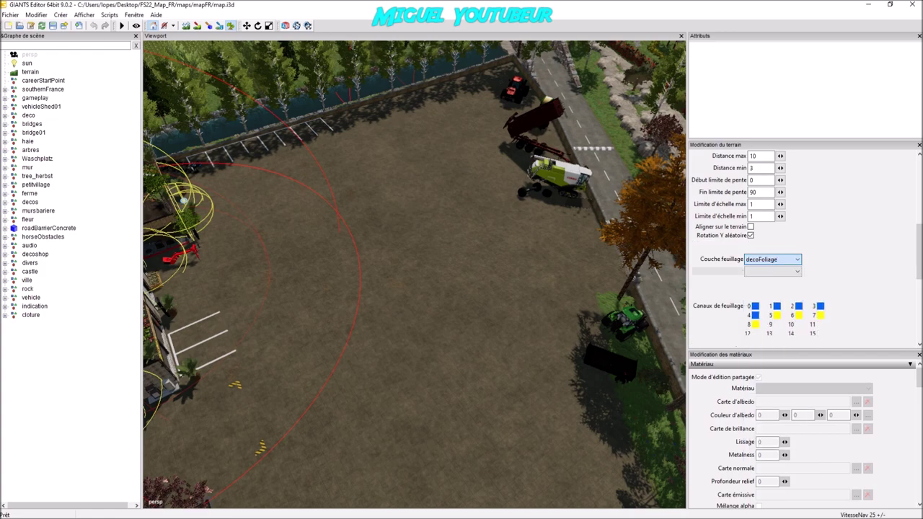
left_click(772, 259)
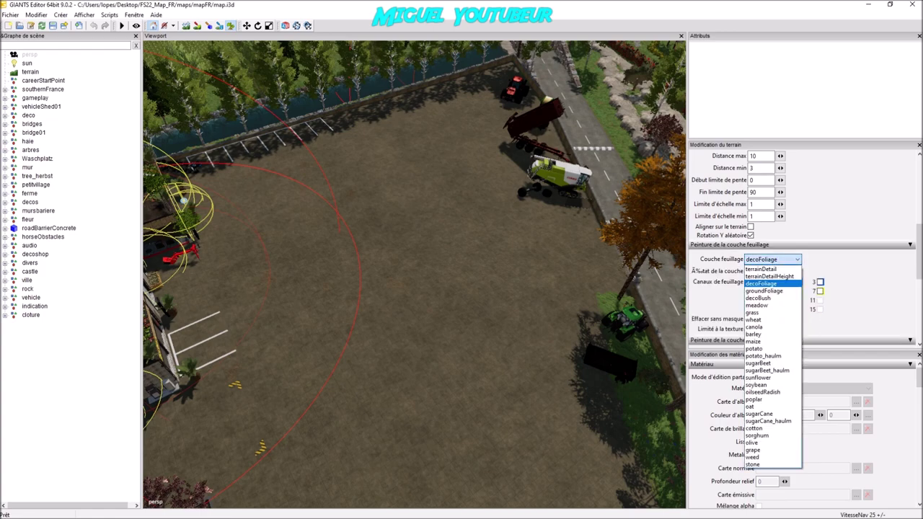
left_click(770, 276)
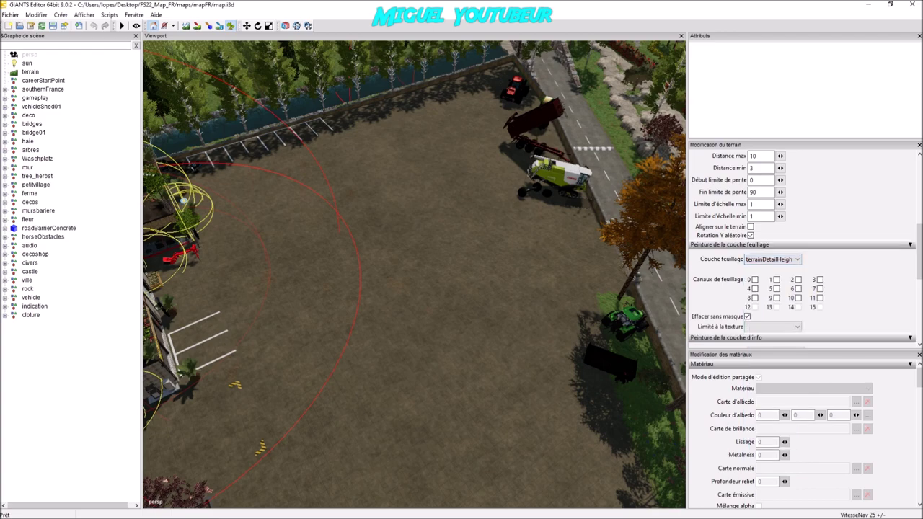
Read the crop and FRUIT TP codes in the FruitTP_CodesCultures text file from FS22_Map_FR's fruitTP folder, then close the file and folder
mouse_move(601, 517)
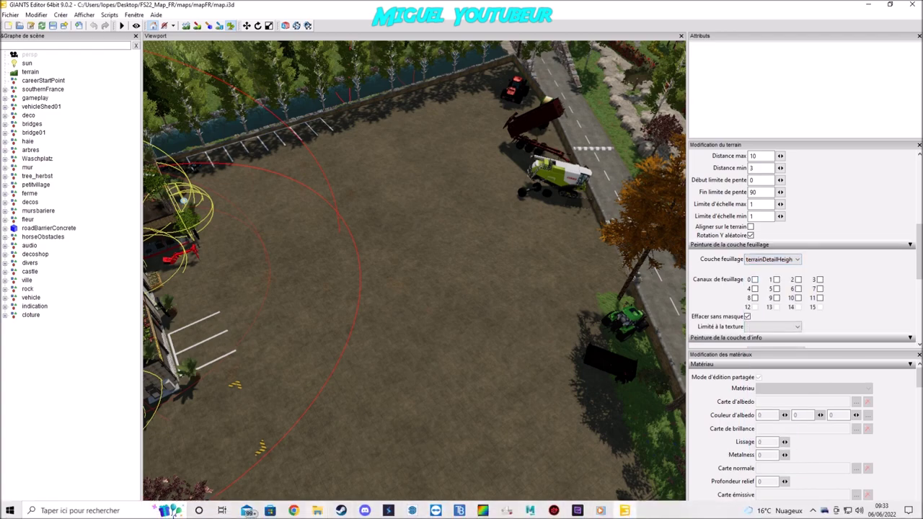
left_click(317, 511)
left_click(429, 467)
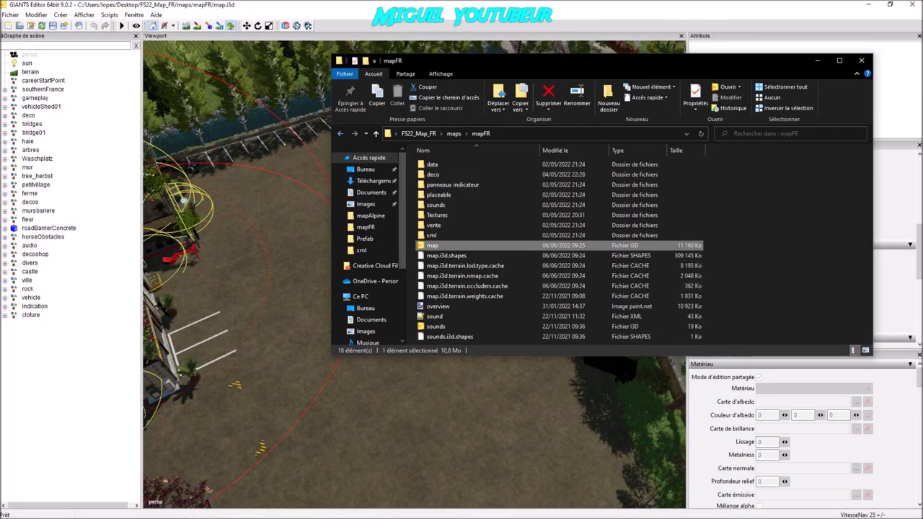
left_click(340, 133)
left_click(435, 165)
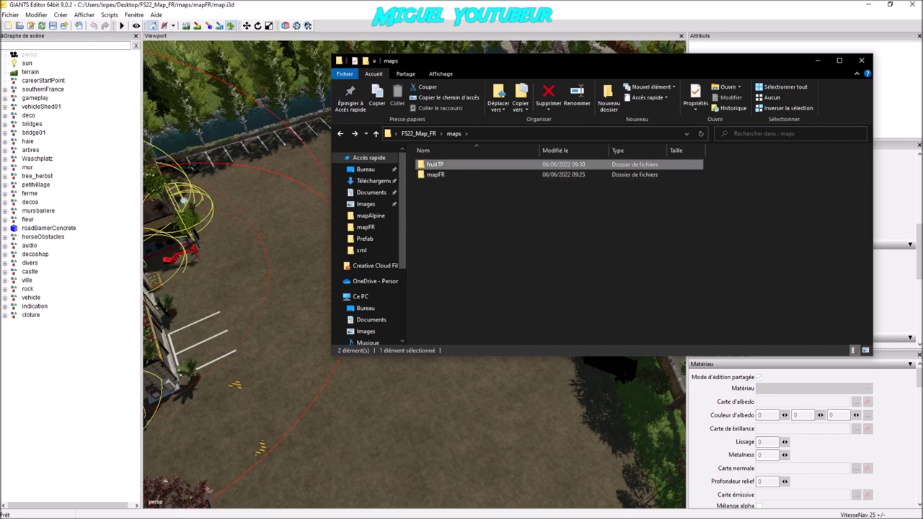
double_click(437, 165)
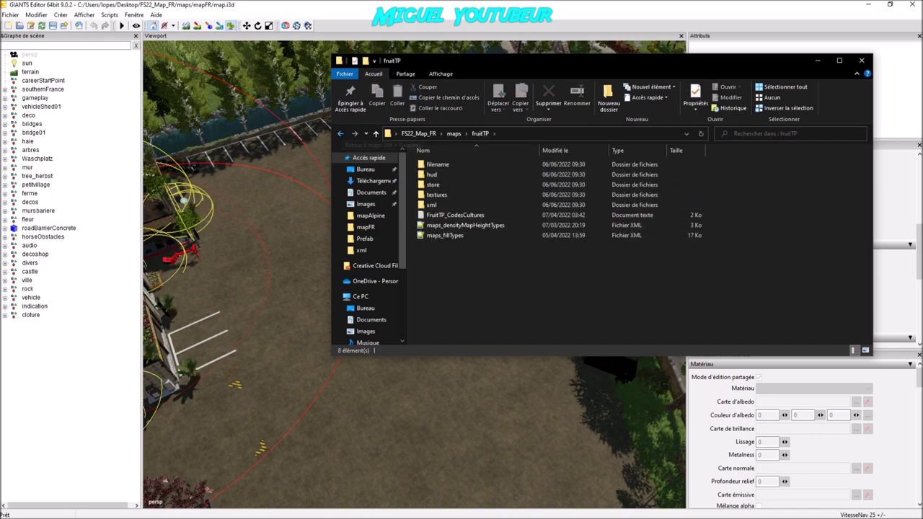
key("alt+Up")
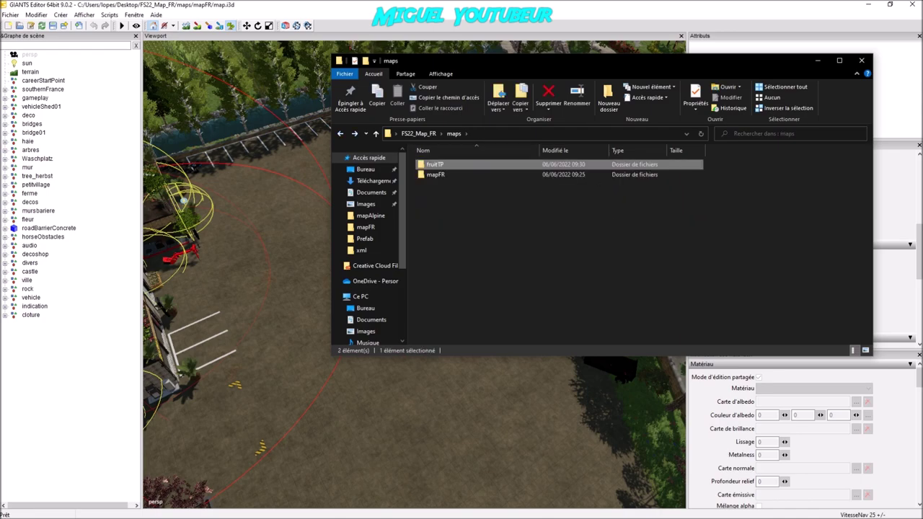
double_click(437, 164)
double_click(451, 215)
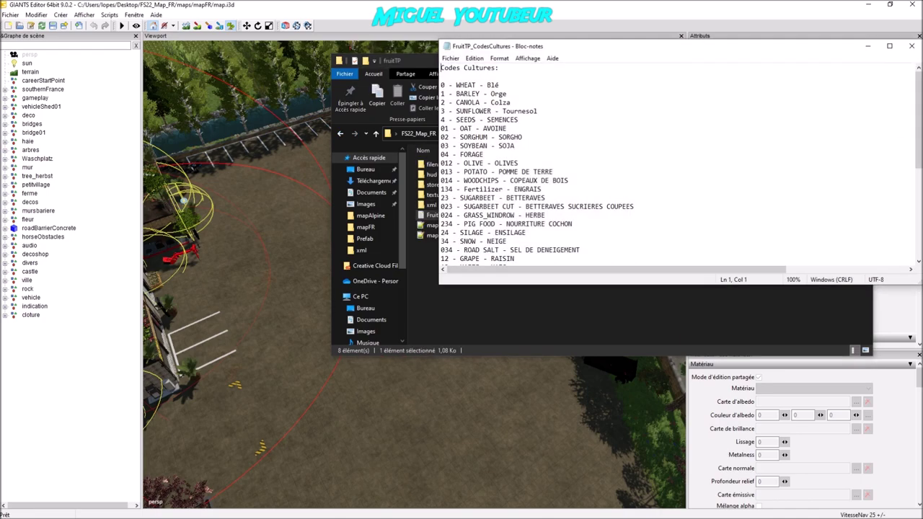
scroll(678, 166, "down", 7)
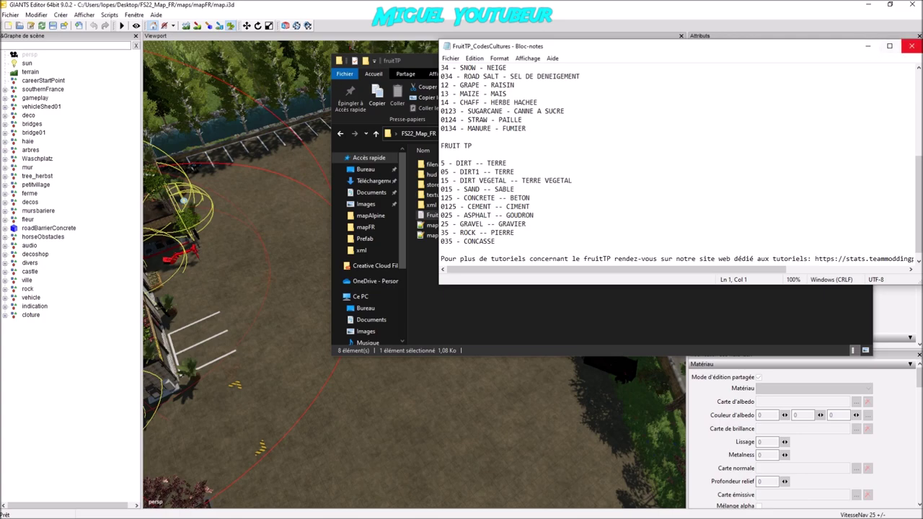
left_click(912, 46)
left_click(863, 62)
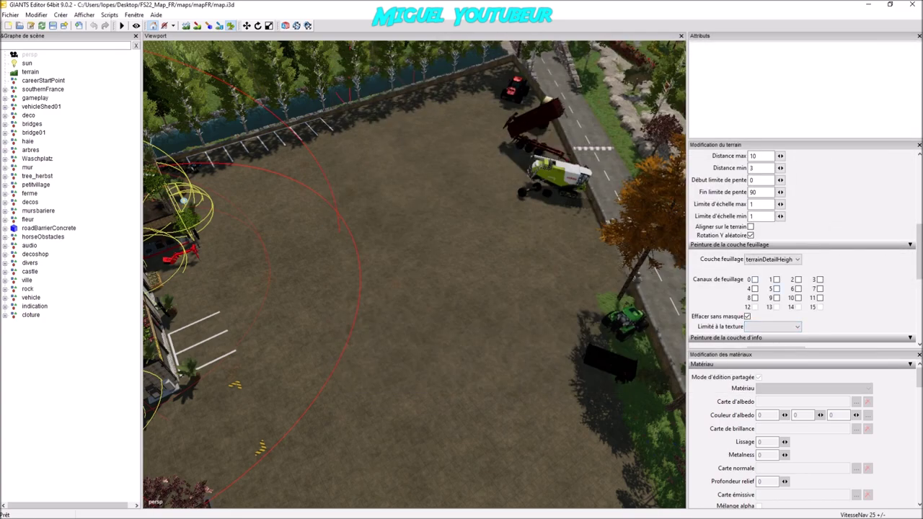
Paint a round heap in the open yard near the combine and enable foliage channels 1, 5, 6, 7 and 8
left_click(821, 289)
mouse_move(443, 155)
left_mouse_down()
mouse_move(422, 170)
mouse_move(447, 163)
left_mouse_up()
left_click(777, 279)
left_click(777, 288)
mouse_move(605, 517)
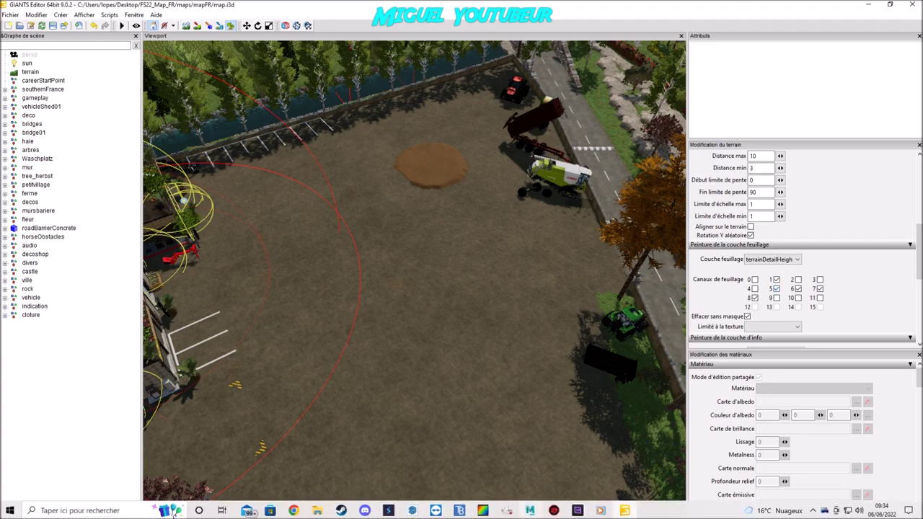
Reopen the FruitTP_CodesCultures text file from the fruitTP folder and read its FRUIT TP codes
mouse_move(317, 511)
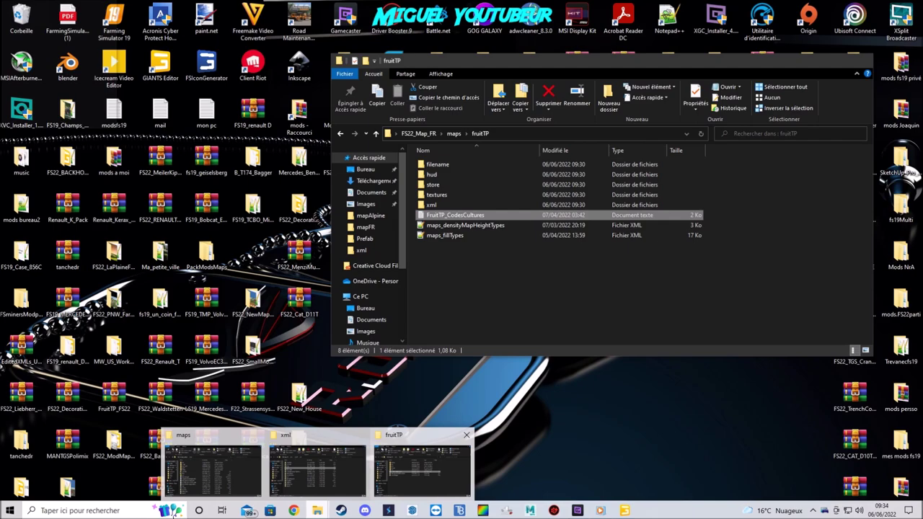
left_click(422, 468)
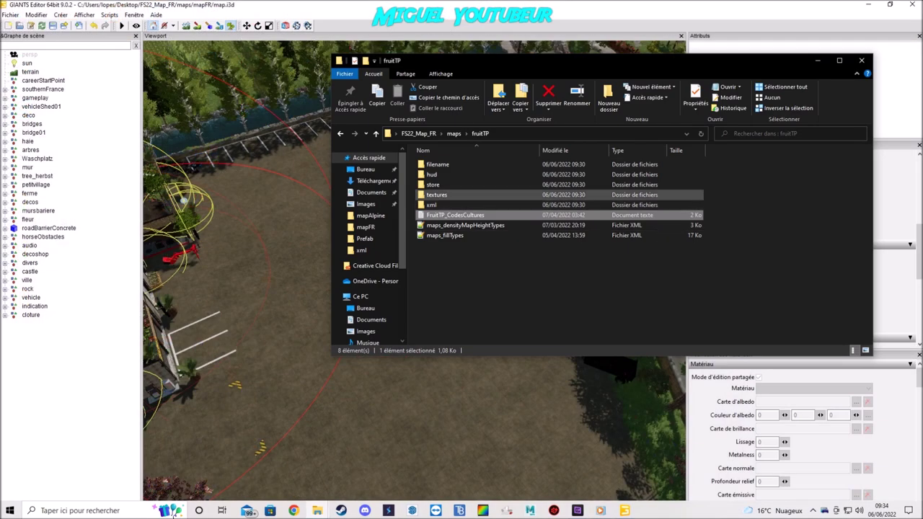
double_click(455, 215)
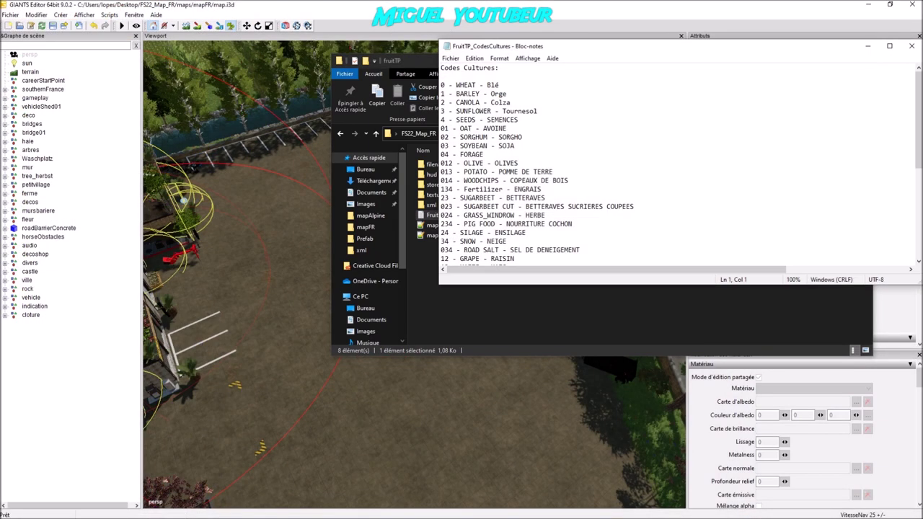
scroll(678, 165, "down", 7)
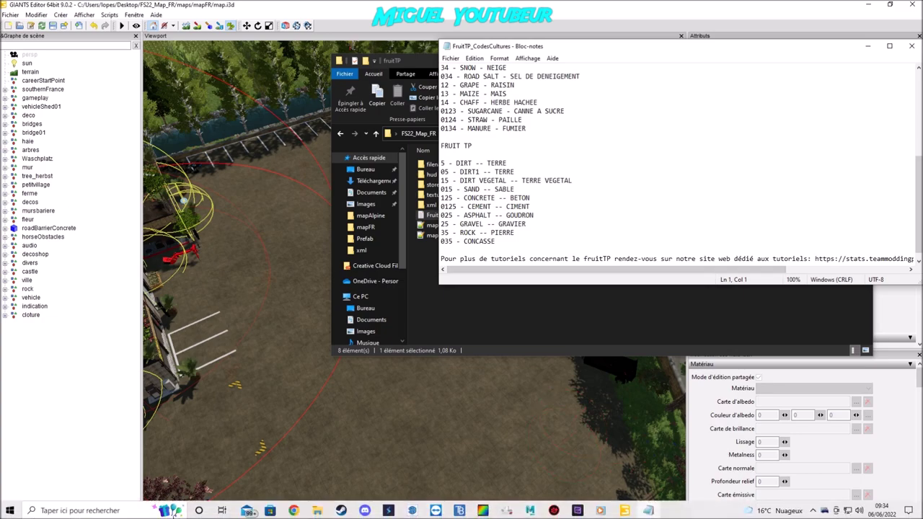
left_click(649, 510)
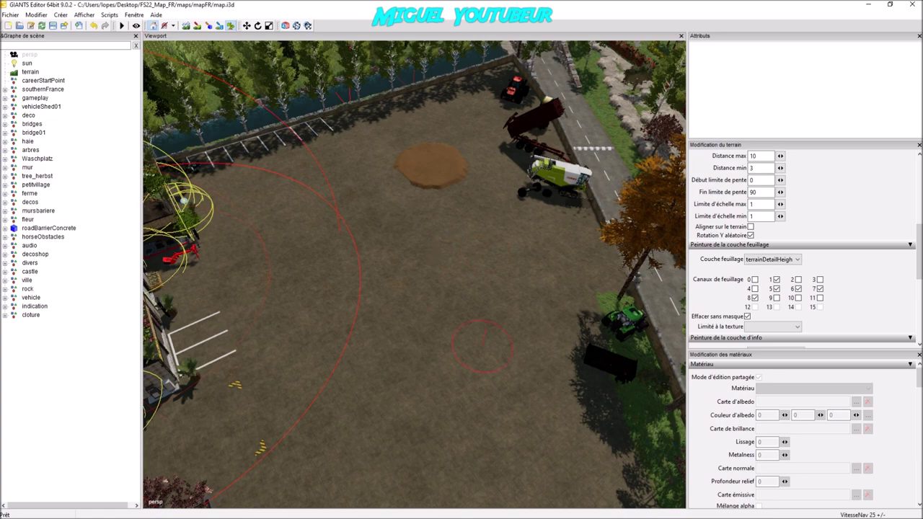
Recheck the FRUIT TP codes and paint a second heap in the yard beside the combine with channels 1, 5, 6, 7 and 8
left_click(648, 511)
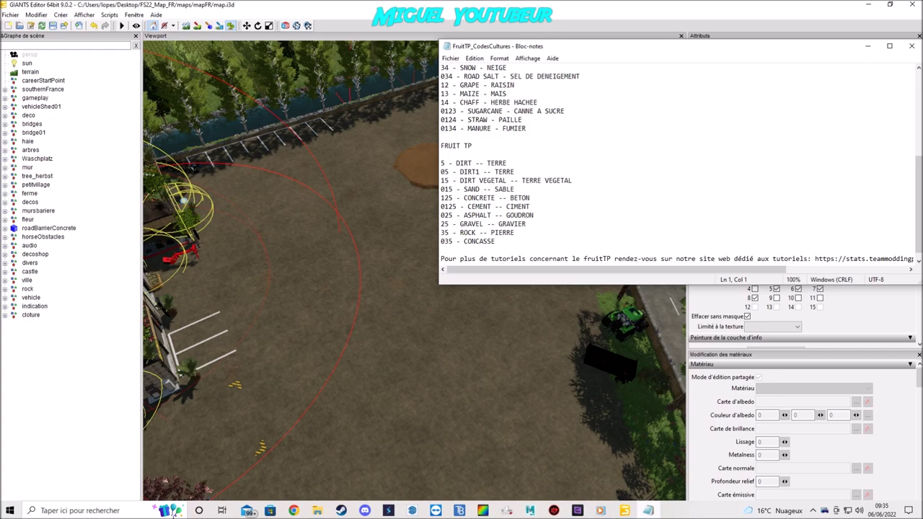
left_click(649, 511)
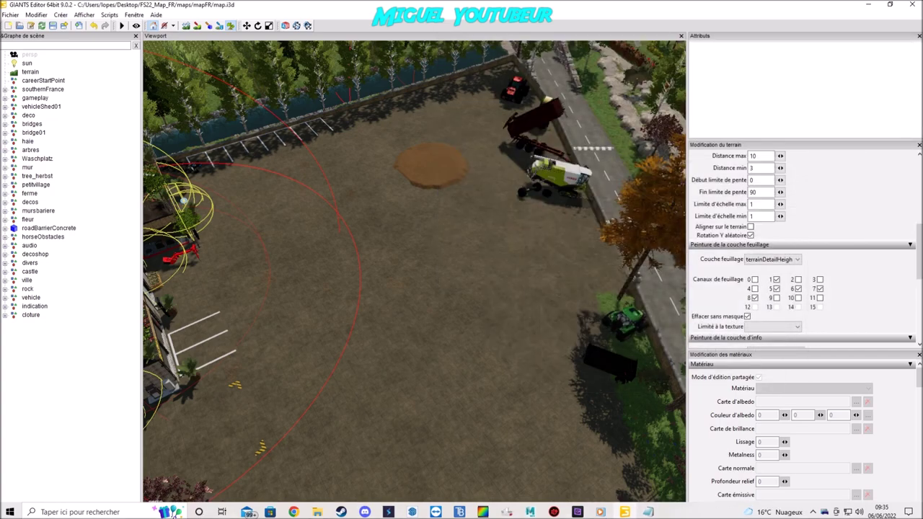
left_click(495, 231)
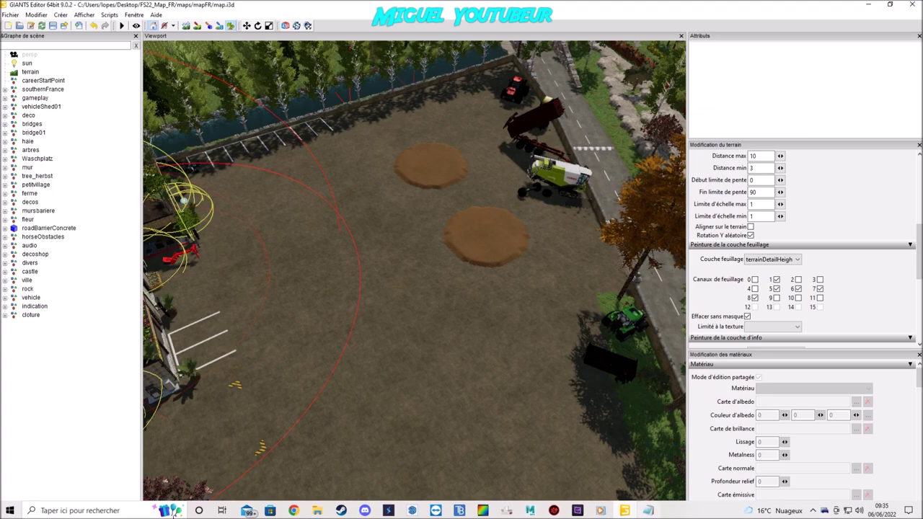
Switch the foliage channels to 0, 5, 6, 7 and 8 and paint a third heap level with the second, farther from the combine
left_click(649, 511)
left_click(648, 511)
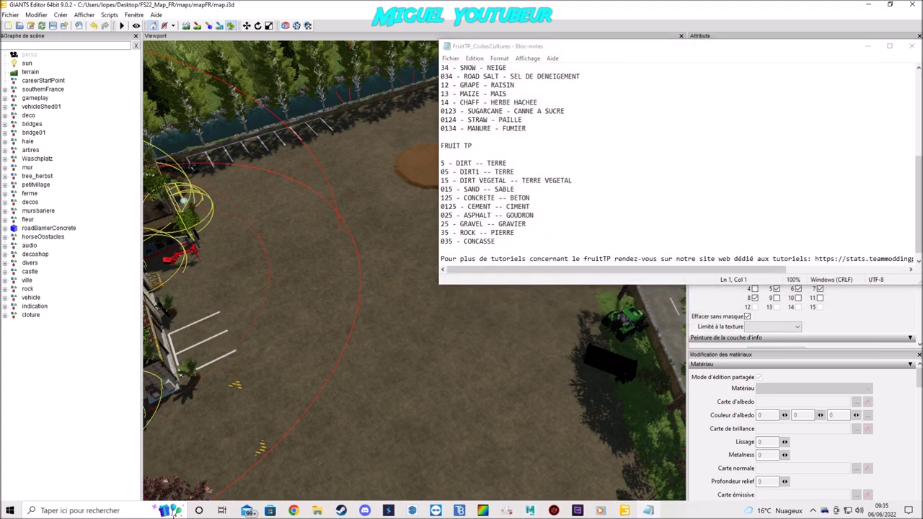
left_click(777, 280)
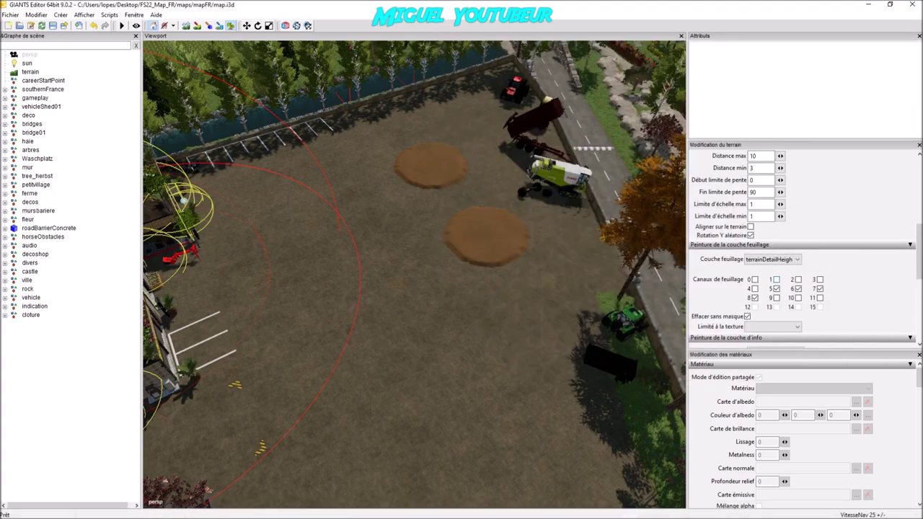
mouse_move(372, 225)
left_mouse_down()
mouse_move(341, 253)
mouse_move(388, 233)
mouse_move(362, 246)
left_mouse_up()
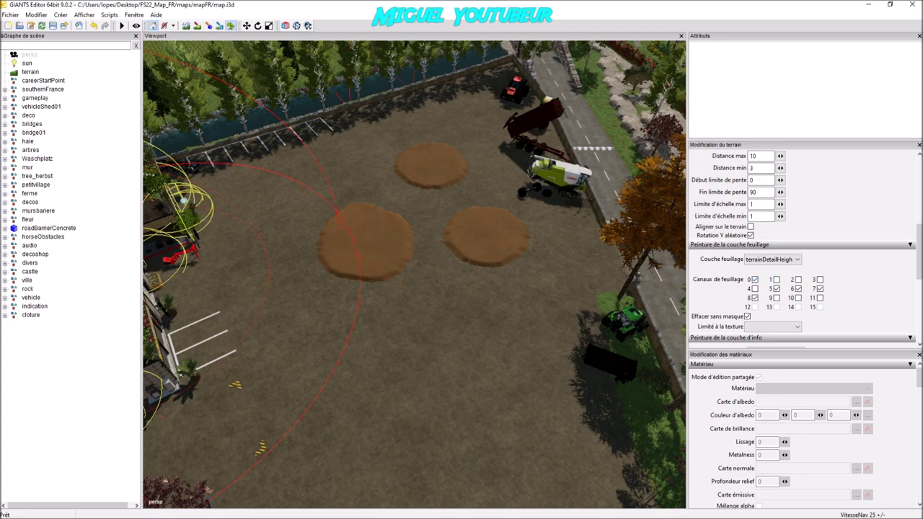
Consult the codes file, set foliage channels 0, 1, 5, 6, 7 and 8, and paint a fourth, larger heap in the middle of the yard
left_click(649, 511)
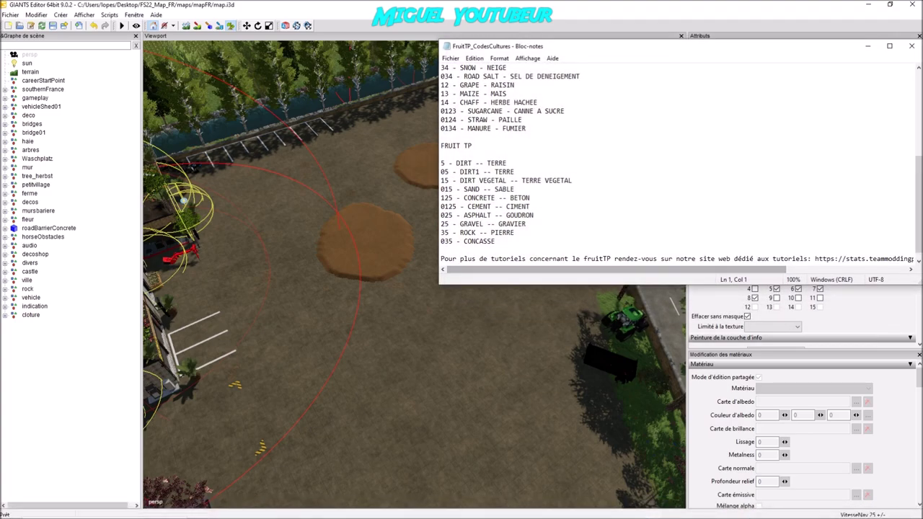
left_click(649, 511)
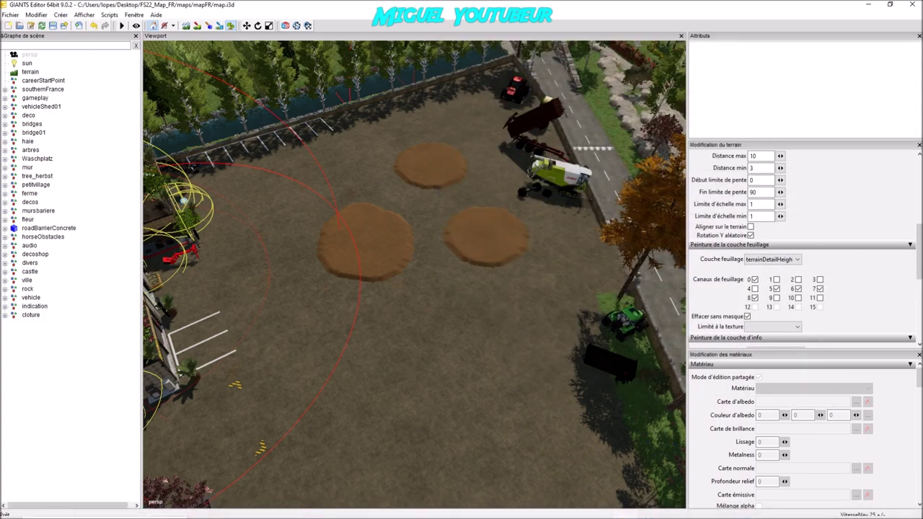
left_click_drag(441, 326, 458, 323)
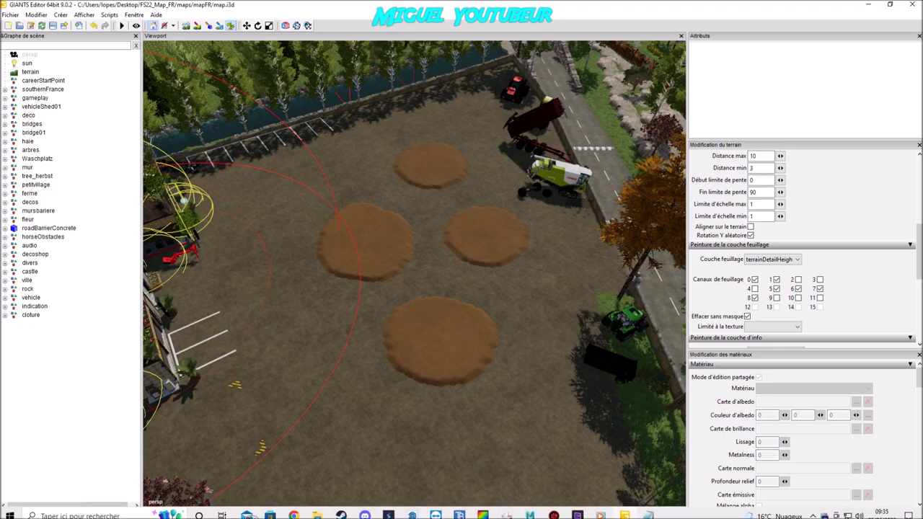
Consult the codes file, set foliage channels 2, 5, 6, 7 and 8, and paint a fifth heap beside the fourth, toward the parking lines
left_click(649, 510)
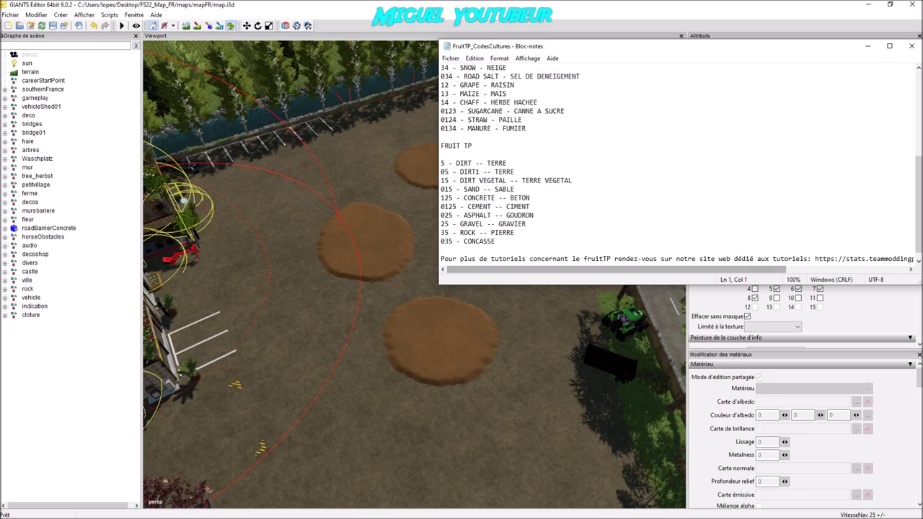
mouse_move(649, 514)
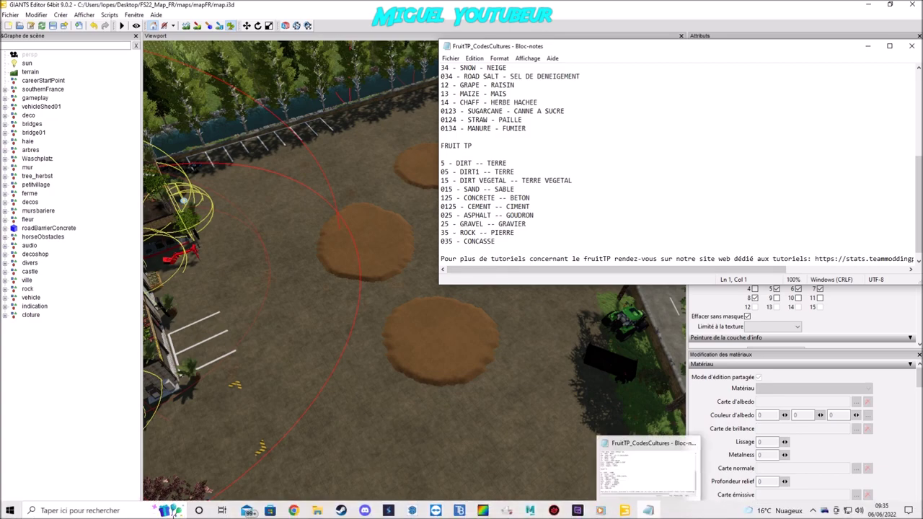
left_click(649, 511)
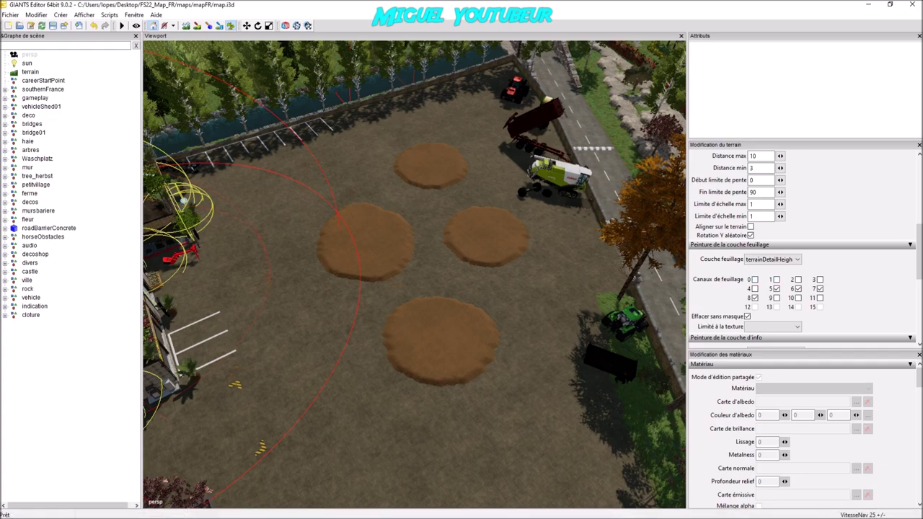
mouse_move(294, 303)
left_mouse_down()
mouse_move(283, 346)
mouse_move(317, 350)
mouse_move(312, 323)
left_mouse_up()
Save the map, then close GIANTS Editor and the fruitTP folder
key("ctrl+s")
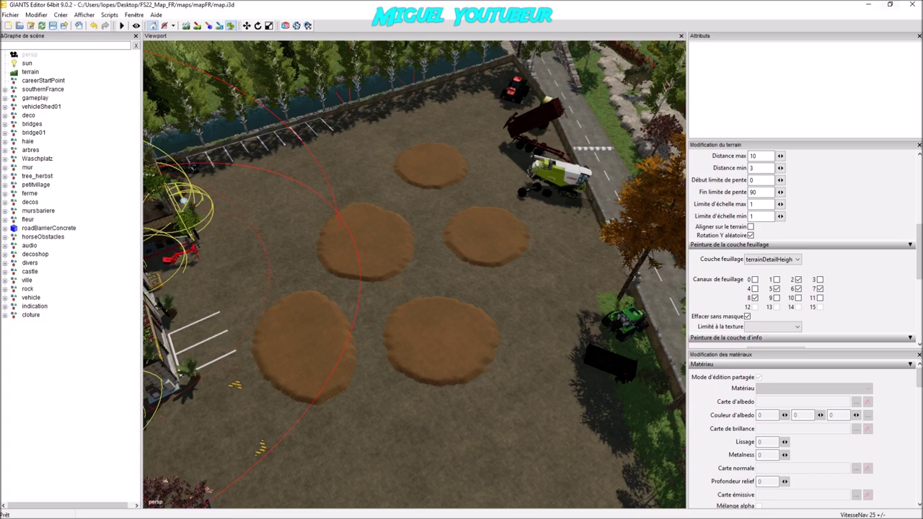
left_click(912, 4)
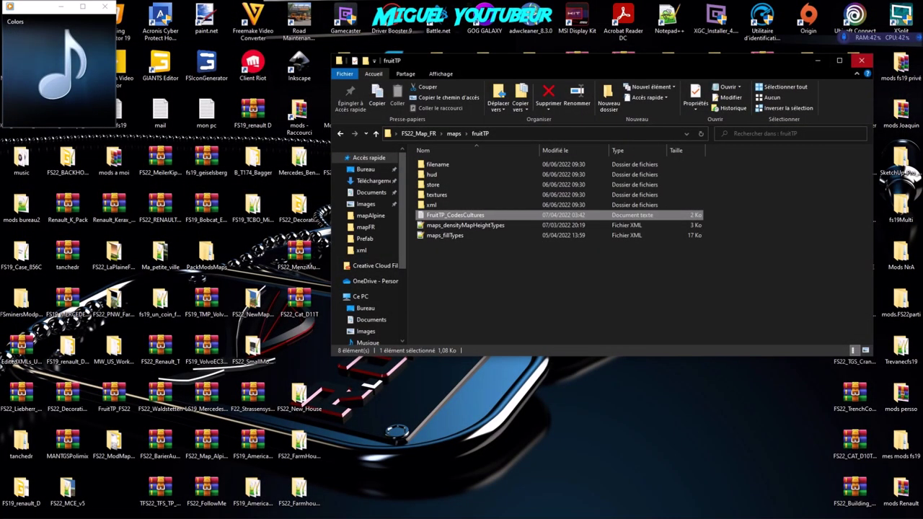
left_click(862, 60)
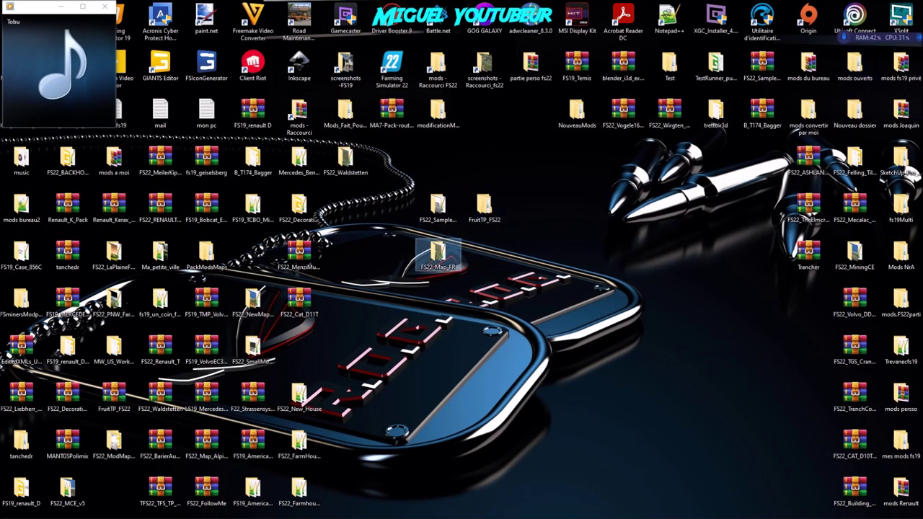
Copy the FS22_Map_FR folder from the desktop into the FarmingSimulator2022 mods folder and close that folder
right_click(442, 253)
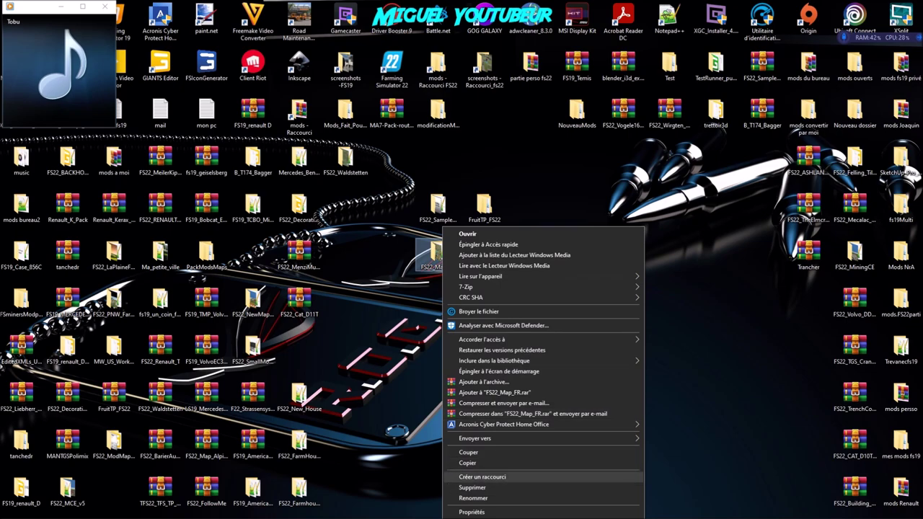
left_click(468, 463)
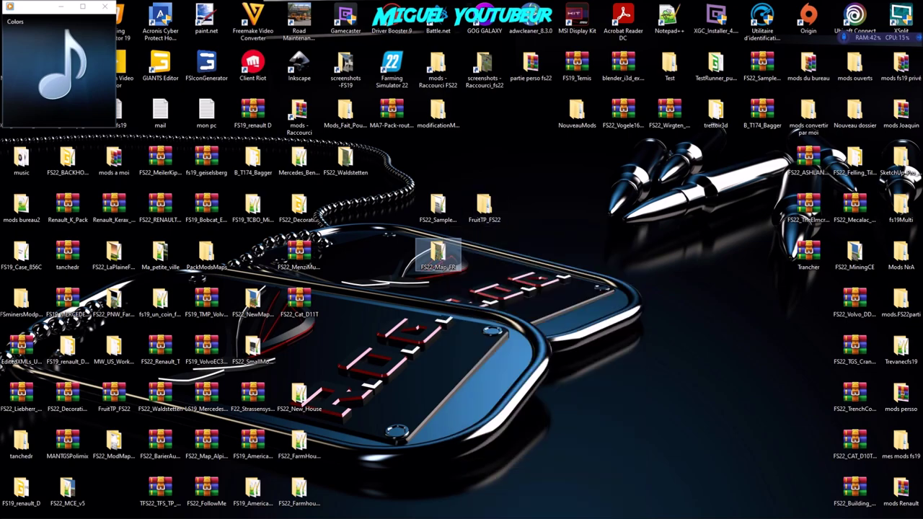
double_click(438, 69)
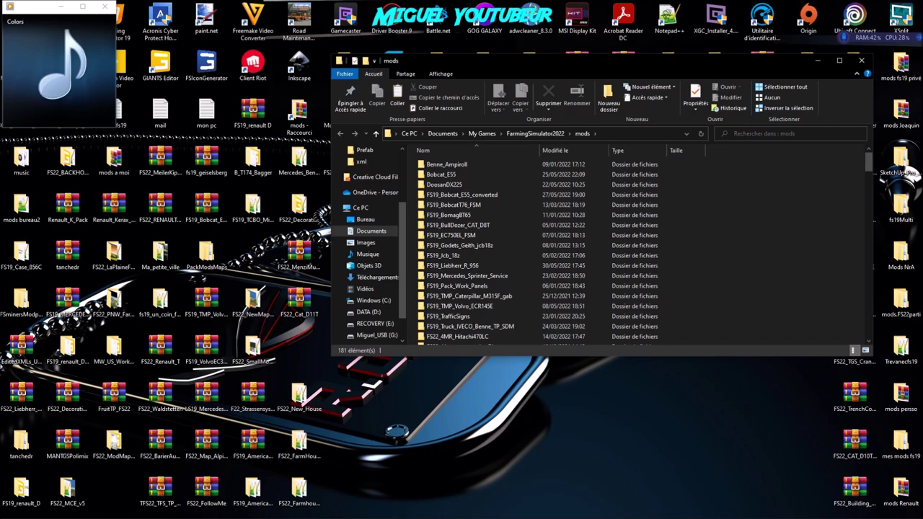
right_click(749, 238)
left_click(780, 305)
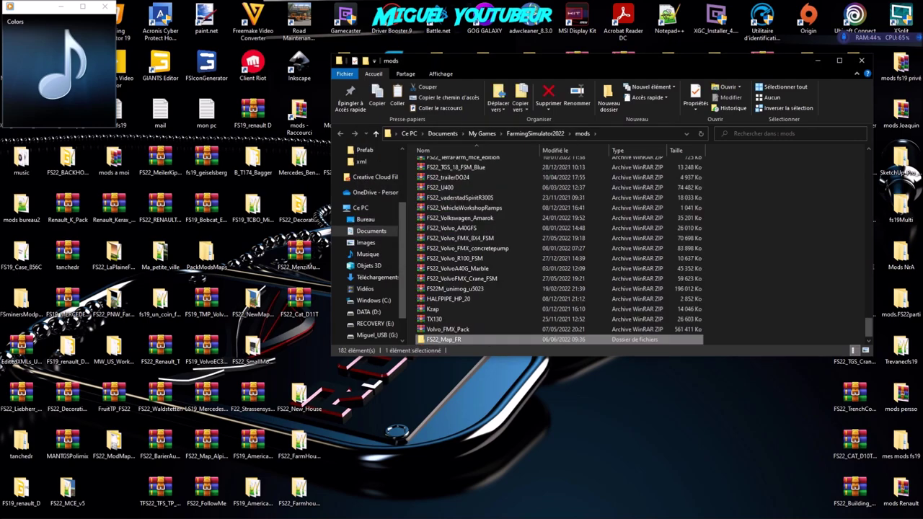
left_click(861, 60)
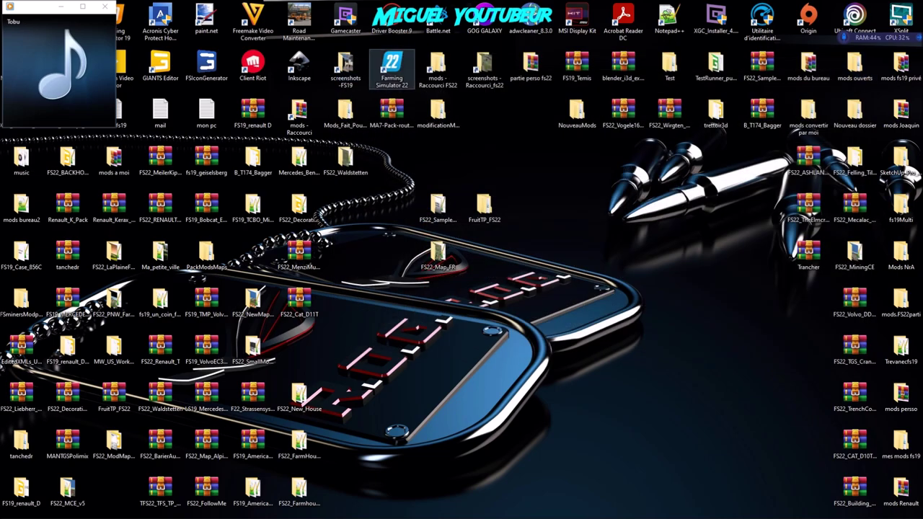
Launch Farming Simulator 22 from the desktop and skip the intro to reach its main menu
left_click(391, 68)
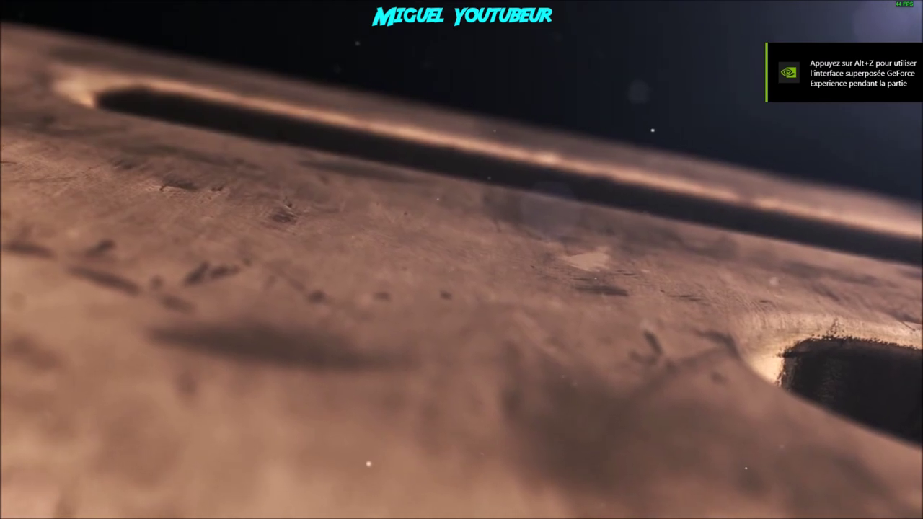
key("Return")
key("Return")
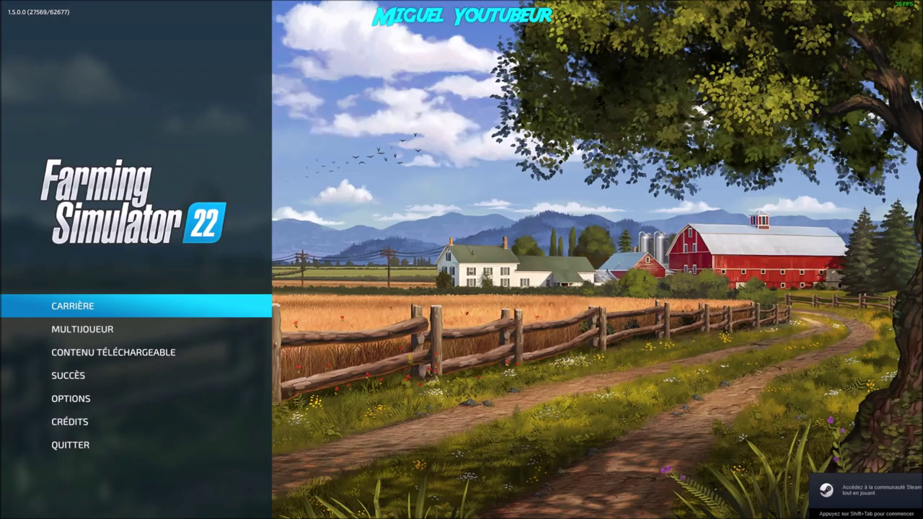
Start a new career in the second, empty save slot with the Nouveau fermier mode
key("Return")
key("Right")
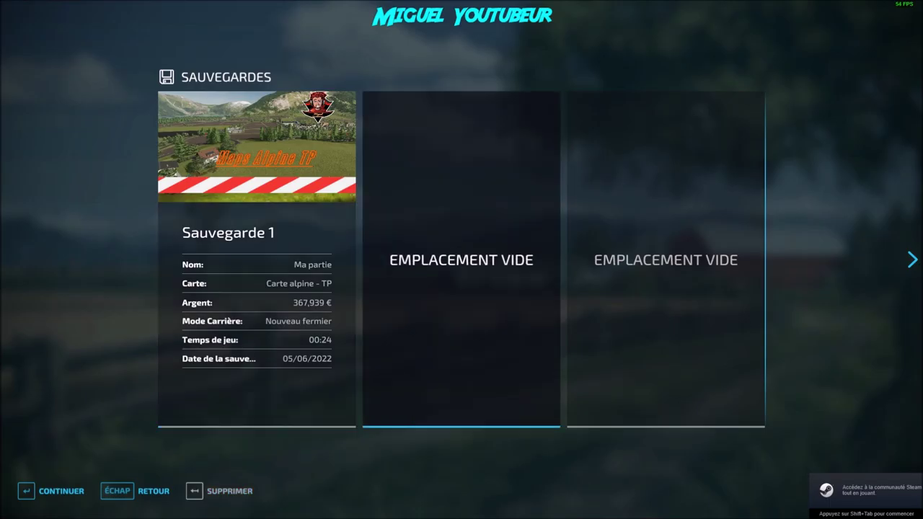
key("Return")
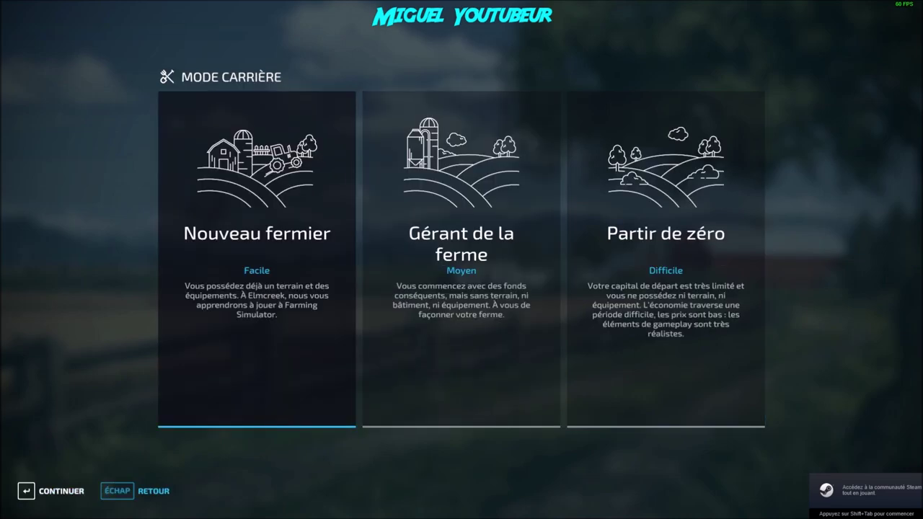
key("Return")
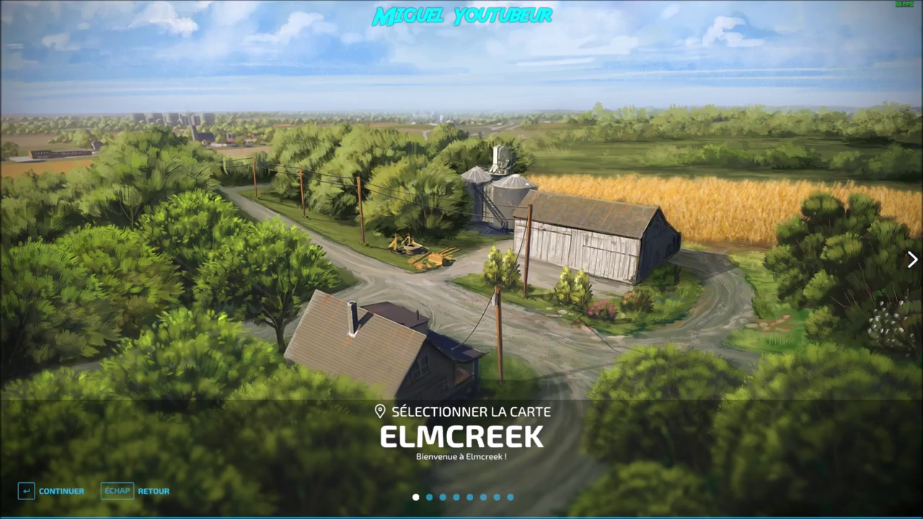
Select the LaPicardeProvencale map for the new career and start loading it
key("Right")
key("Right")
key("Right")
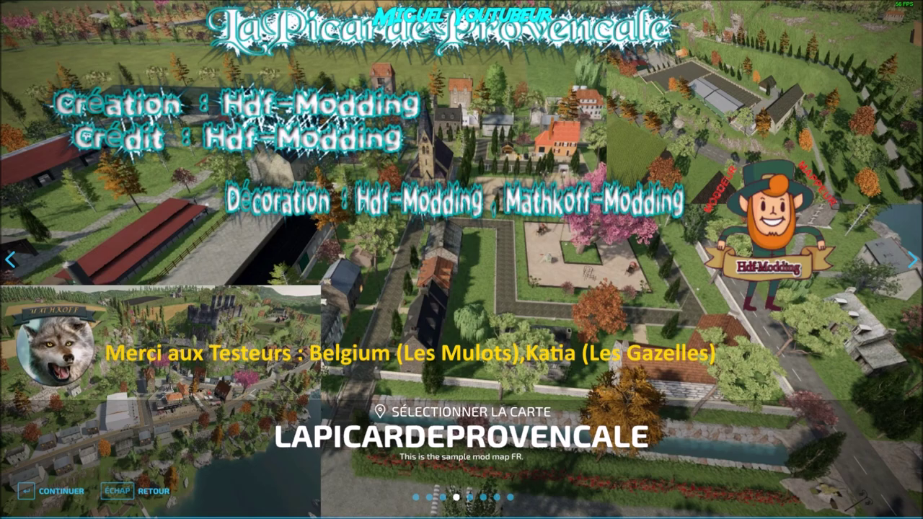
key("Return")
key("Return")
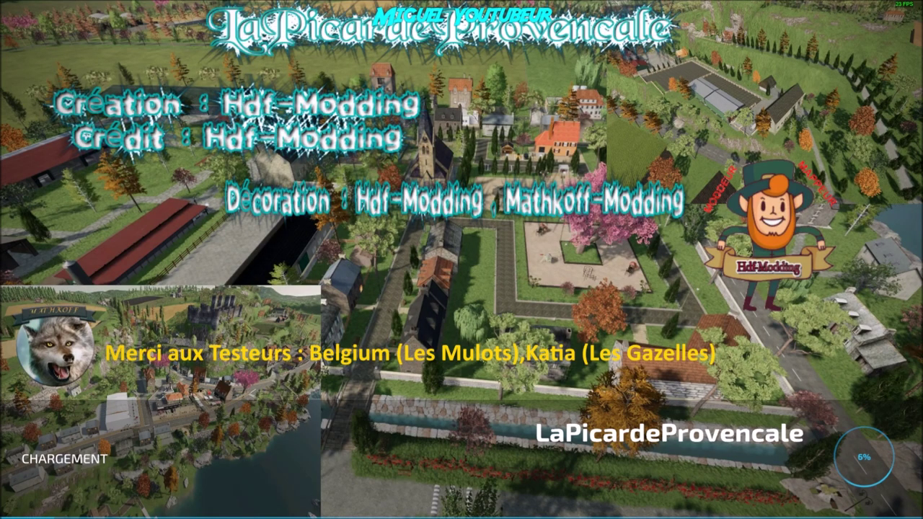